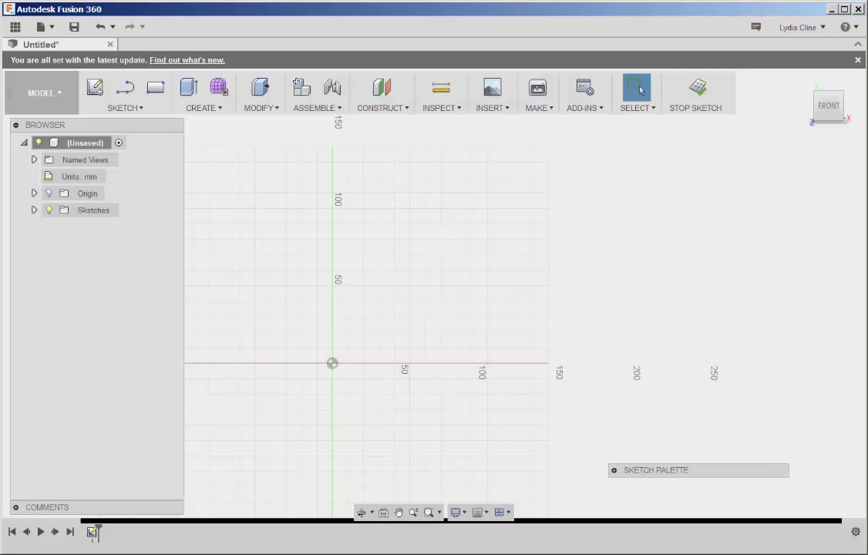
Draw a 100 mm tall 3-point half-circle arc right of the vertical axis.
{"action": "left_click", "coordinate": [142, 109]}
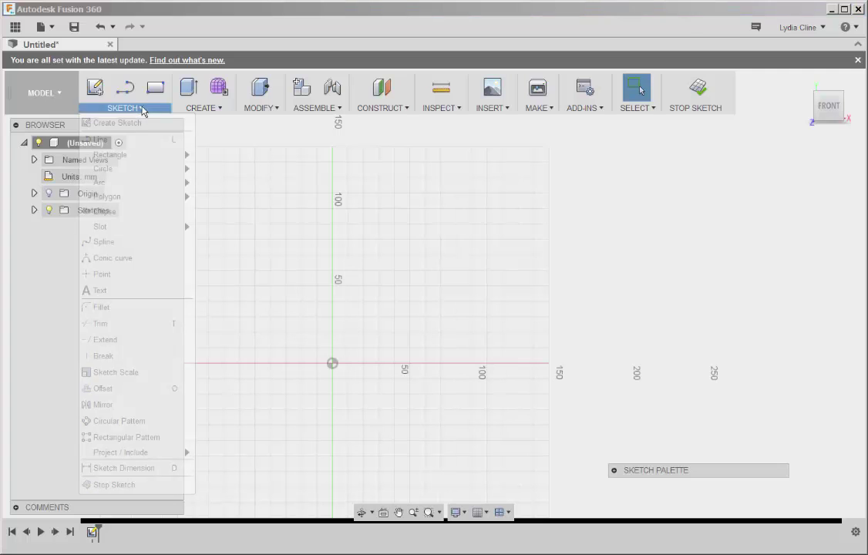
{"action": "mouse_move", "coordinate": [138, 181]}
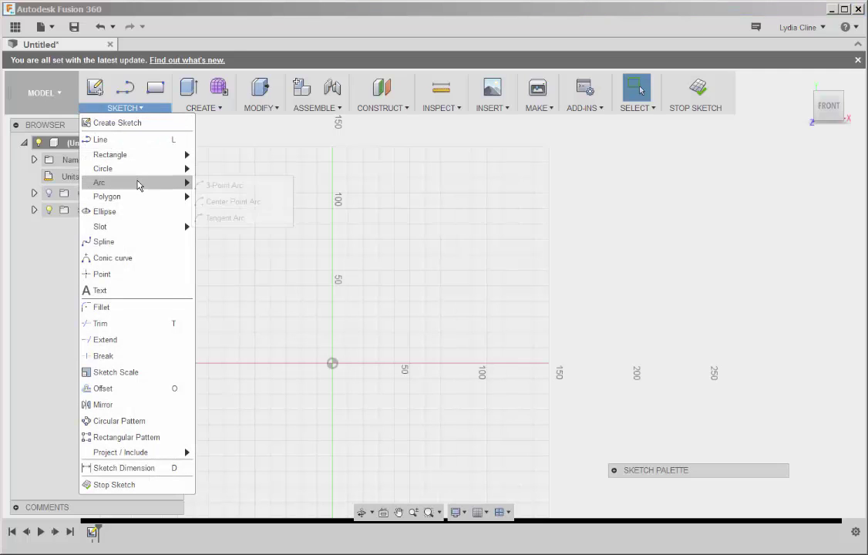
{"action": "left_click", "coordinate": [220, 186]}
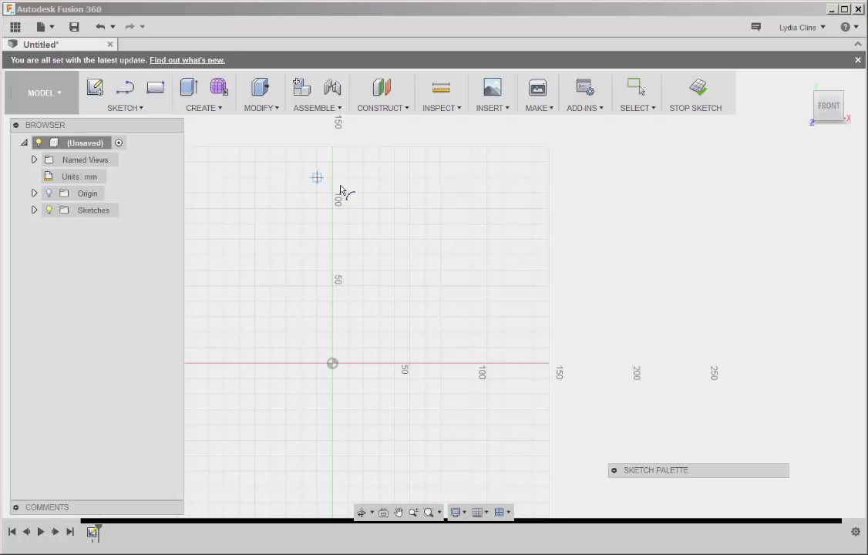
{"action": "left_click", "coordinate": [409, 208]}
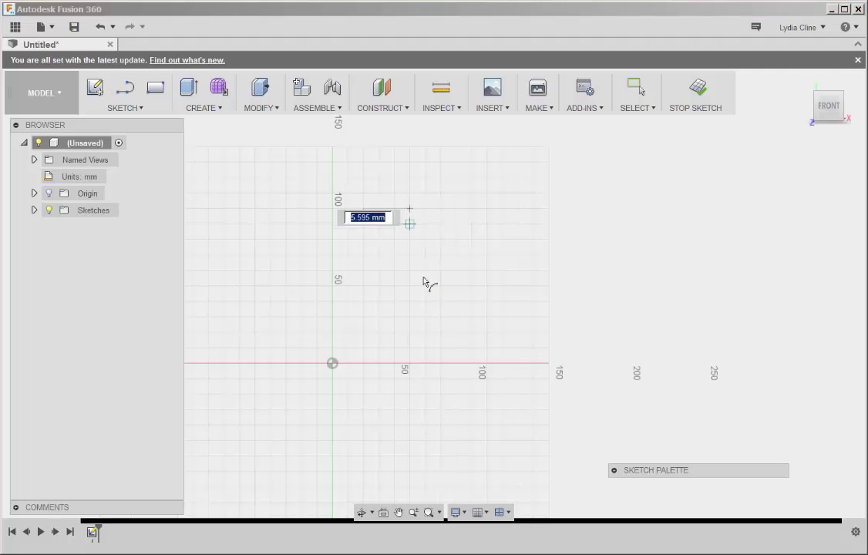
{"action": "left_click", "coordinate": [410, 363]}
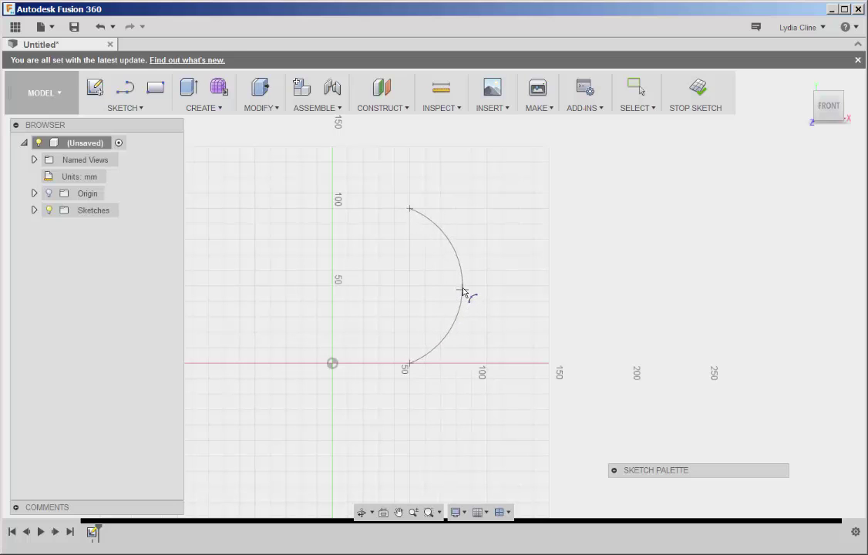
{"action": "left_click", "coordinate": [472, 287]}
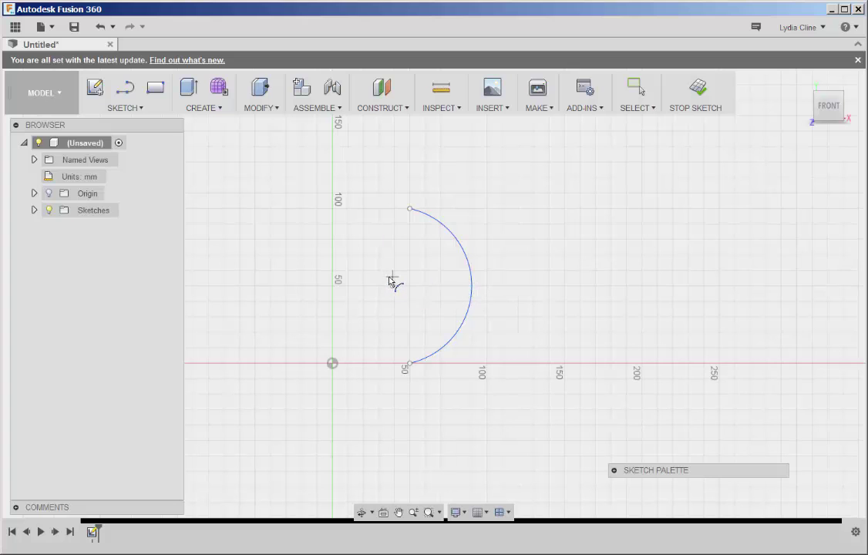
Draw a 10 mm horizontal line from the arc's lower end toward the origin.
{"action": "left_click", "coordinate": [145, 112]}
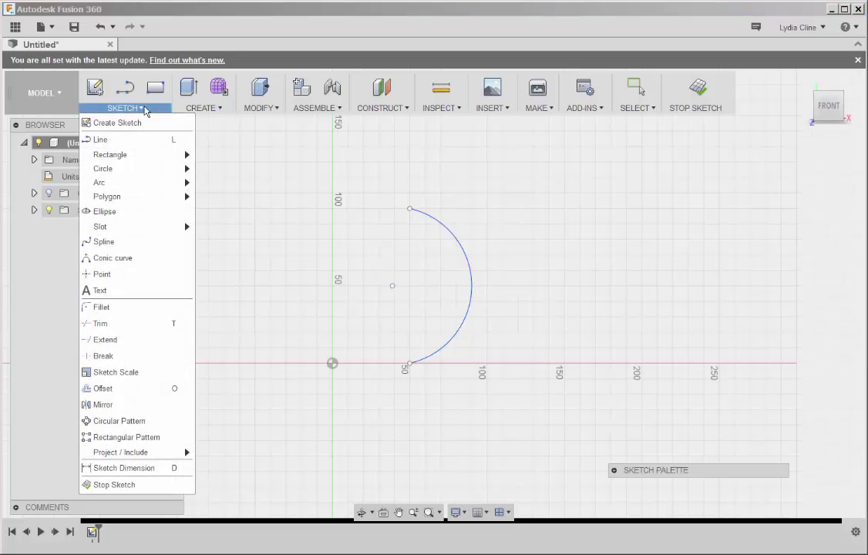
{"action": "left_click", "coordinate": [123, 141]}
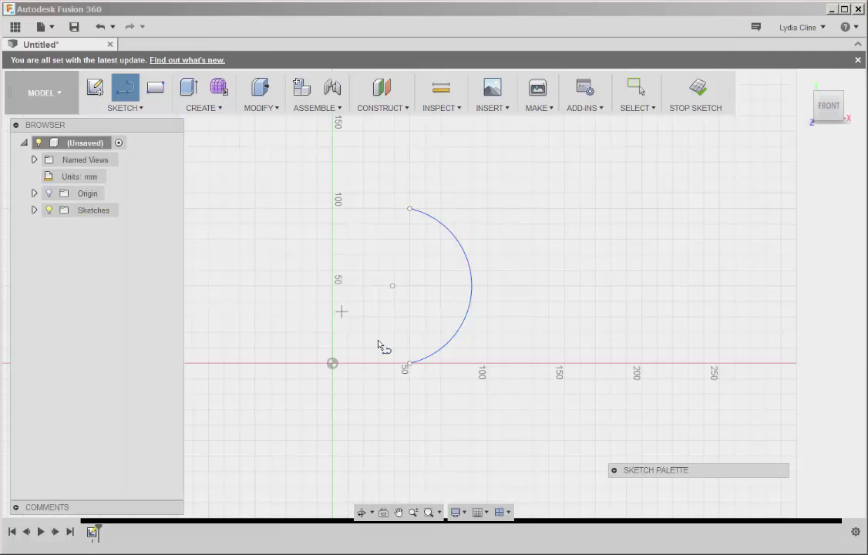
{"action": "left_click", "coordinate": [410, 364]}
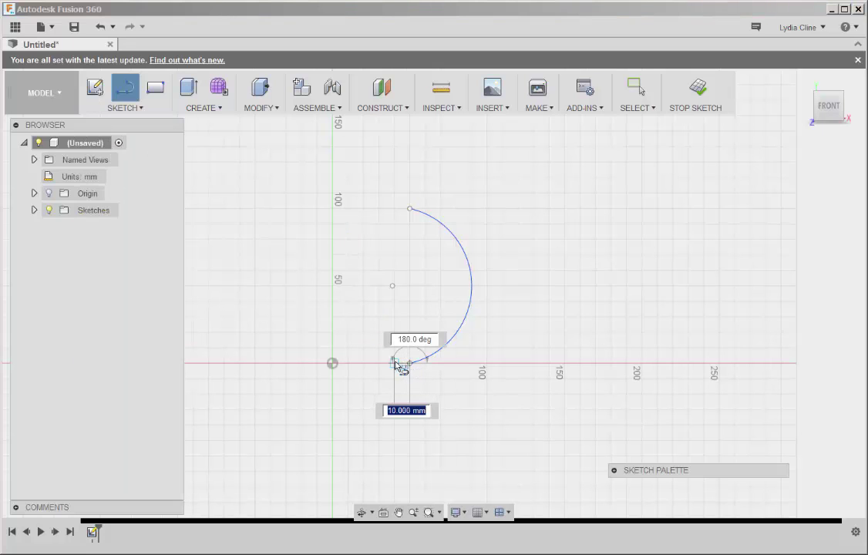
{"action": "left_click", "coordinate": [379, 364]}
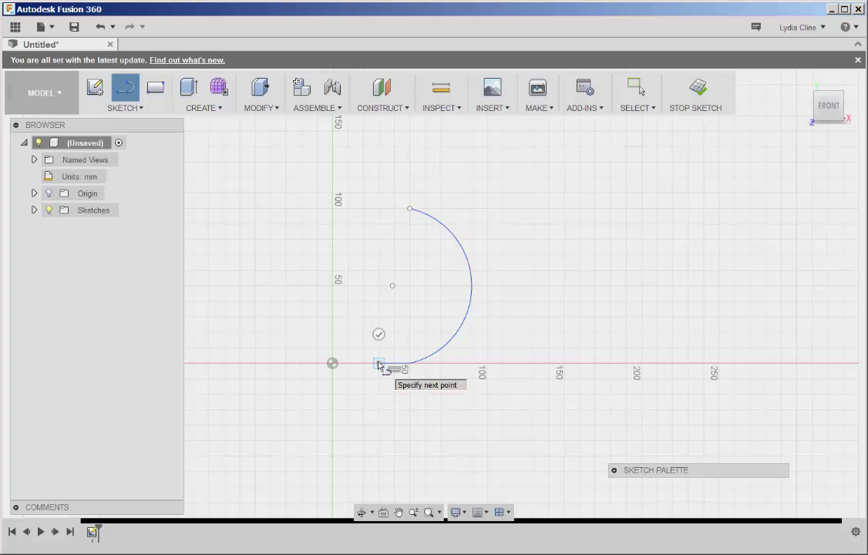
{"action": "key", "text": "Escape"}
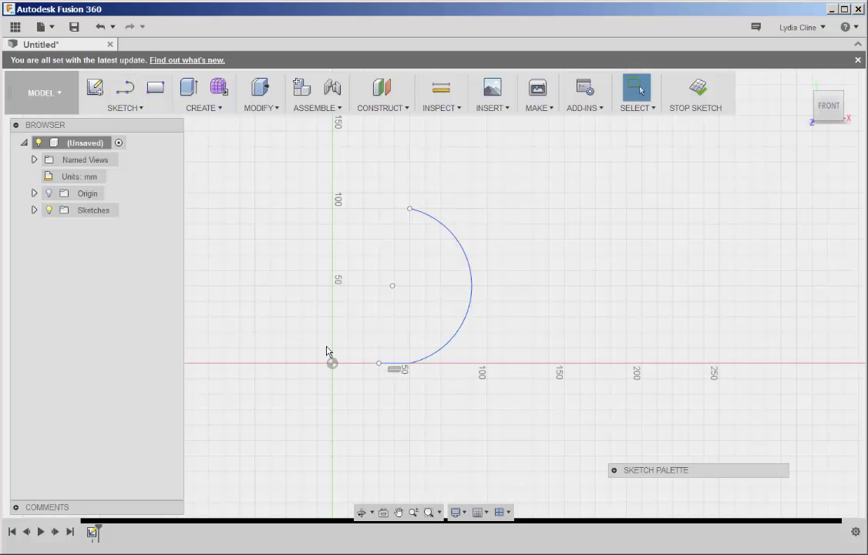
Offset the arc-and-line chain 7.006 mm inward to form the inner wall.
{"action": "left_click", "coordinate": [143, 108]}
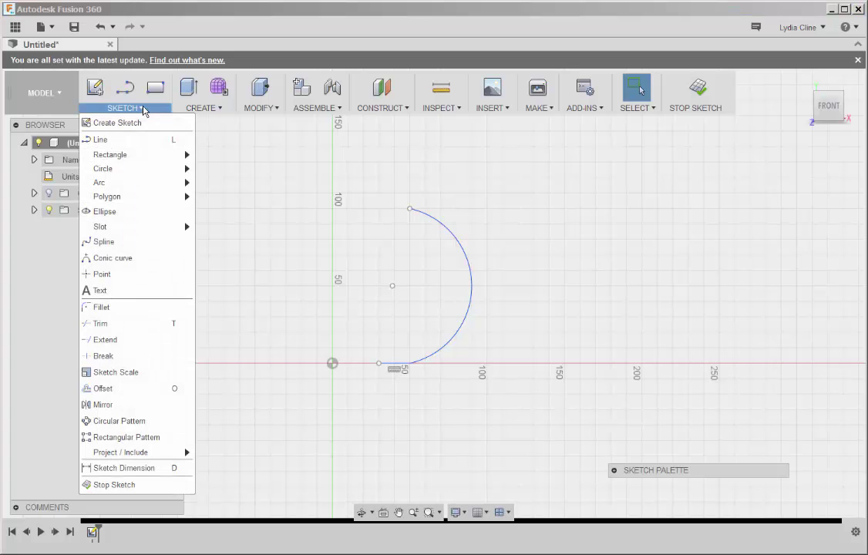
{"action": "left_click", "coordinate": [115, 389]}
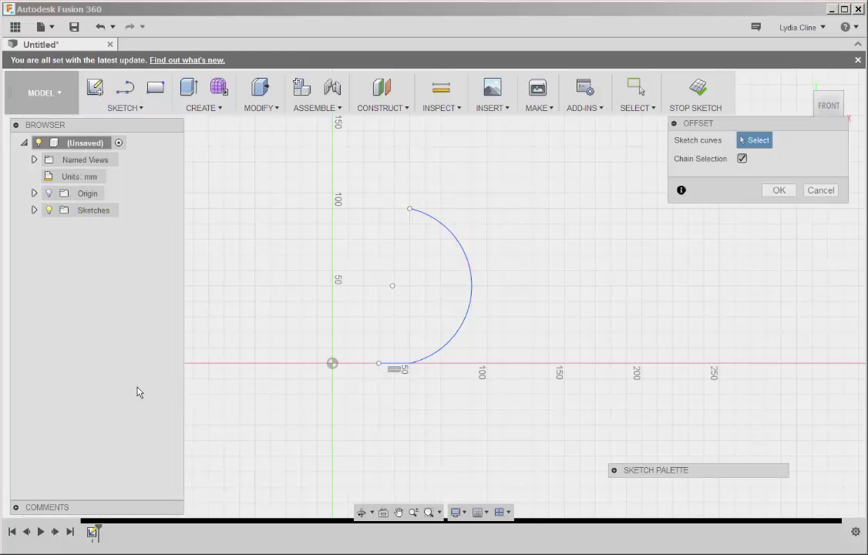
{"action": "left_click", "coordinate": [472, 280]}
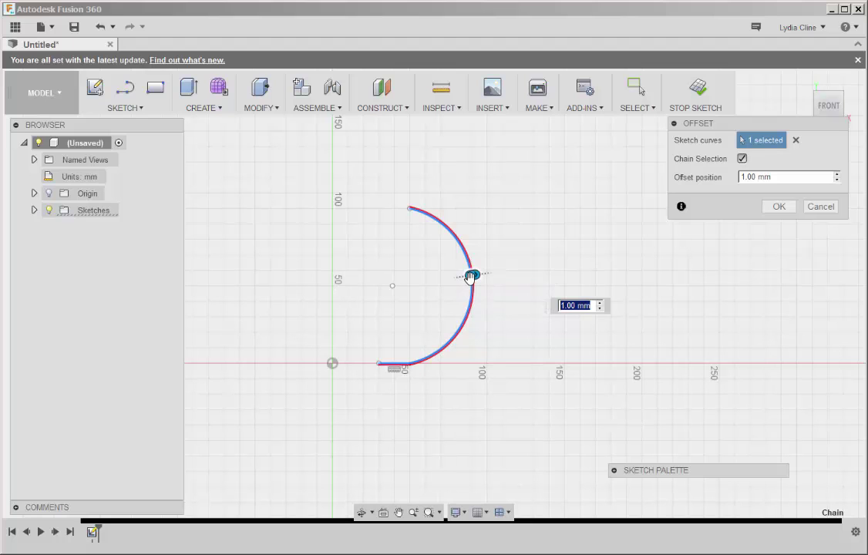
{"action": "left_click_drag", "start_coordinate": [472, 275], "coordinate": [458, 280]}
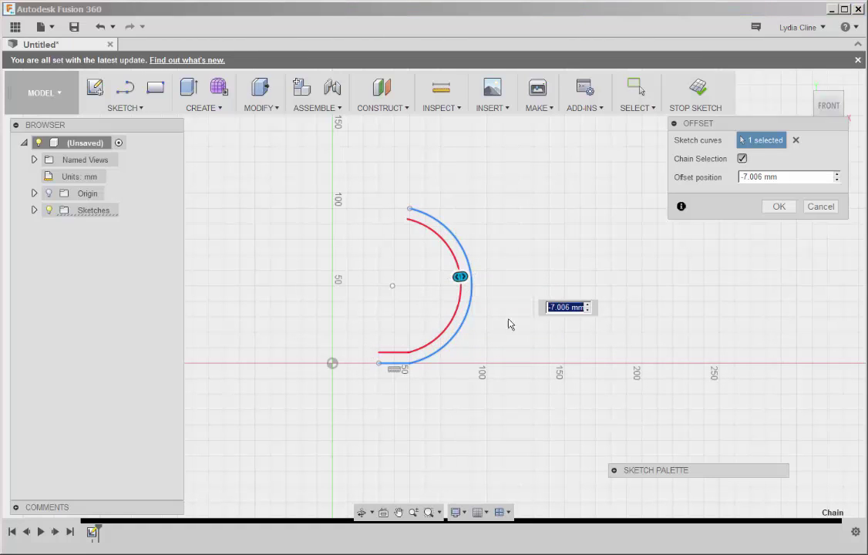
{"action": "left_click", "coordinate": [781, 206]}
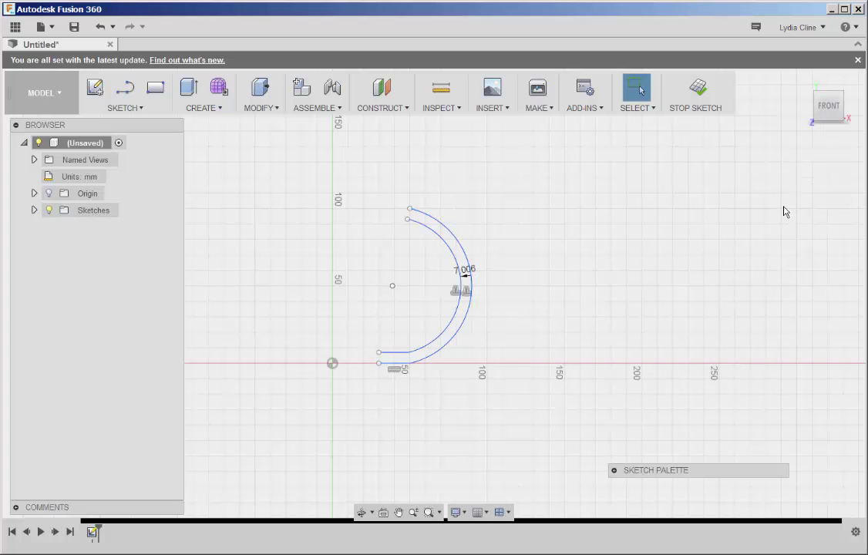
Join the lower ends of the inner and outer curves with a short line.
{"action": "left_click", "coordinate": [139, 108]}
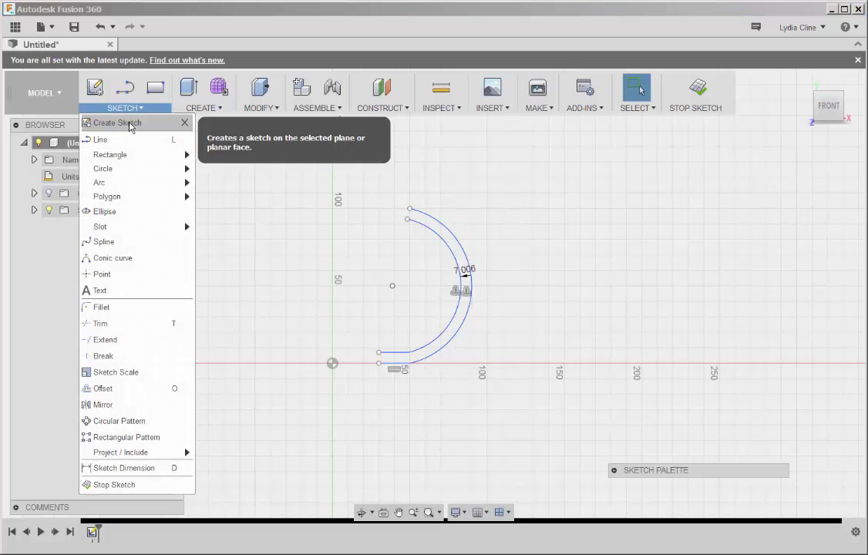
{"action": "left_click", "coordinate": [133, 141]}
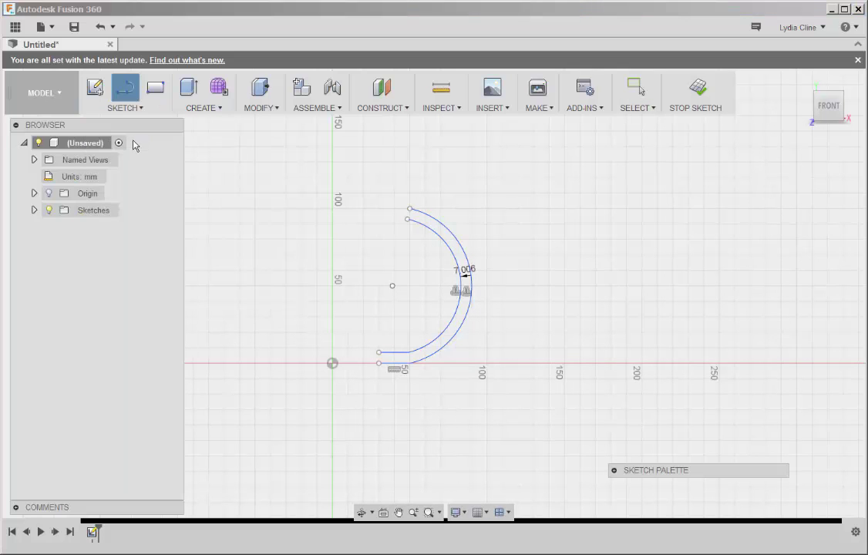
{"action": "left_click", "coordinate": [379, 354]}
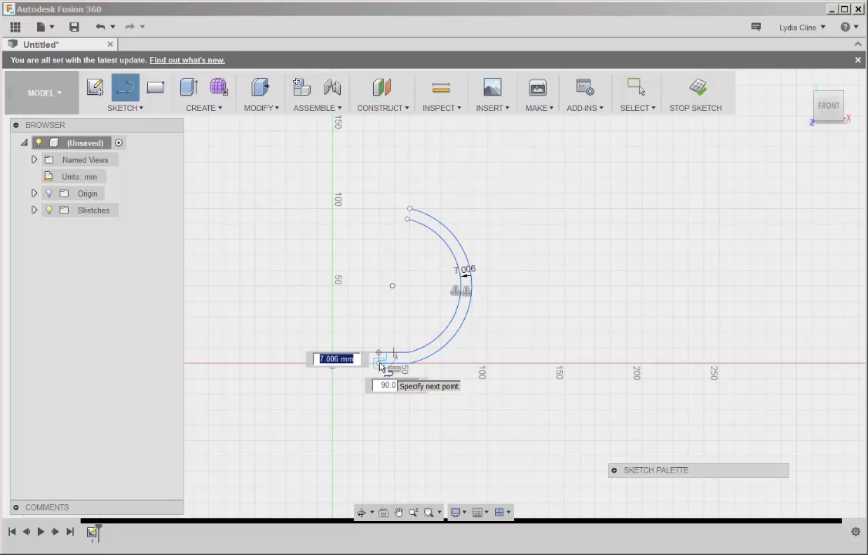
{"action": "left_click", "coordinate": [379, 363]}
{"action": "key", "text": "Escape"}
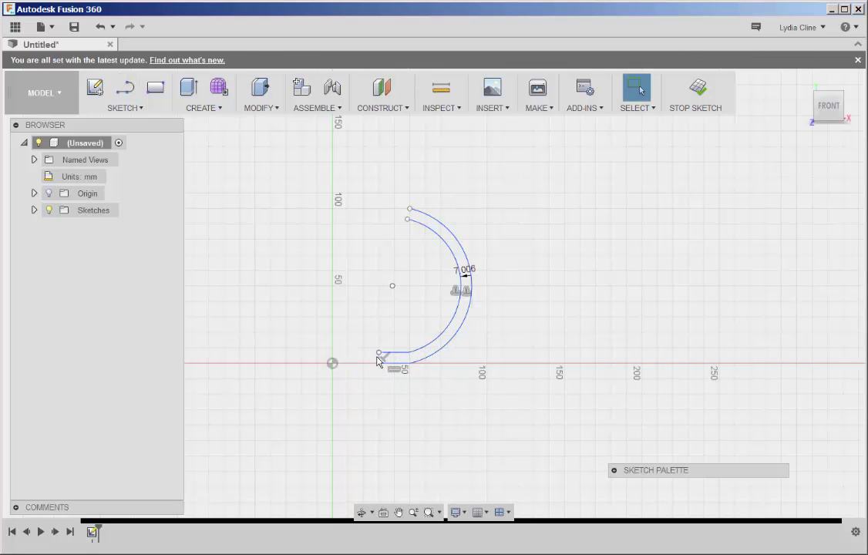
Draw a horizontal line across the wall between the inner and outer arcs near the top.
{"action": "left_click", "coordinate": [141, 107]}
{"action": "left_click", "coordinate": [117, 140]}
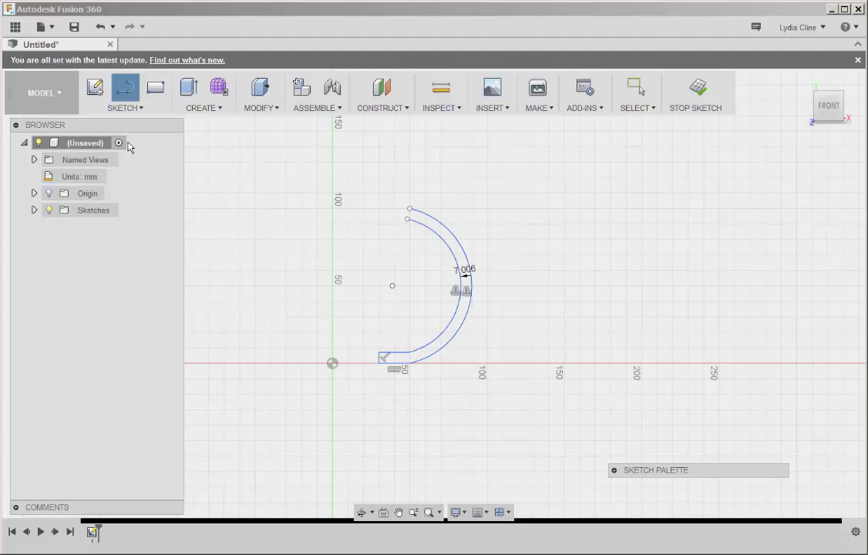
{"action": "scroll", "coordinate": [434, 249], "scroll_direction": "up", "scroll_amount": 3}
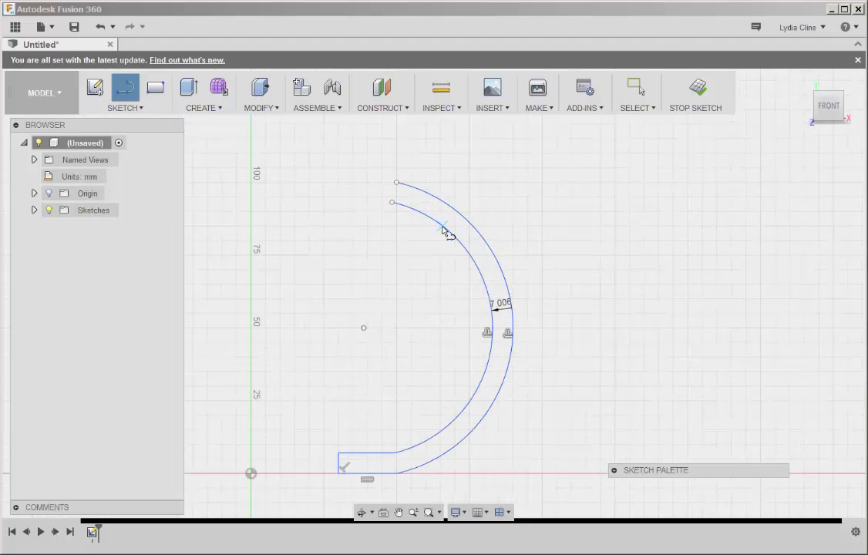
{"action": "left_click", "coordinate": [443, 226]}
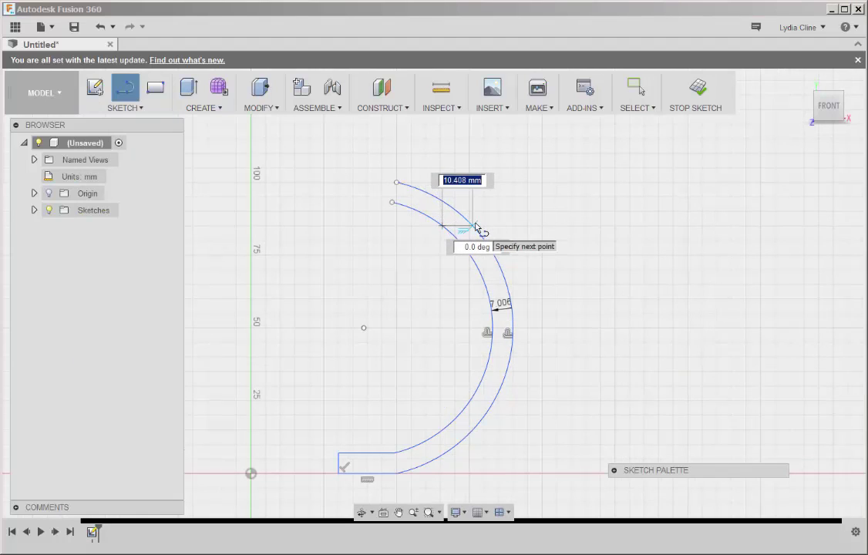
{"action": "left_click", "coordinate": [475, 226]}
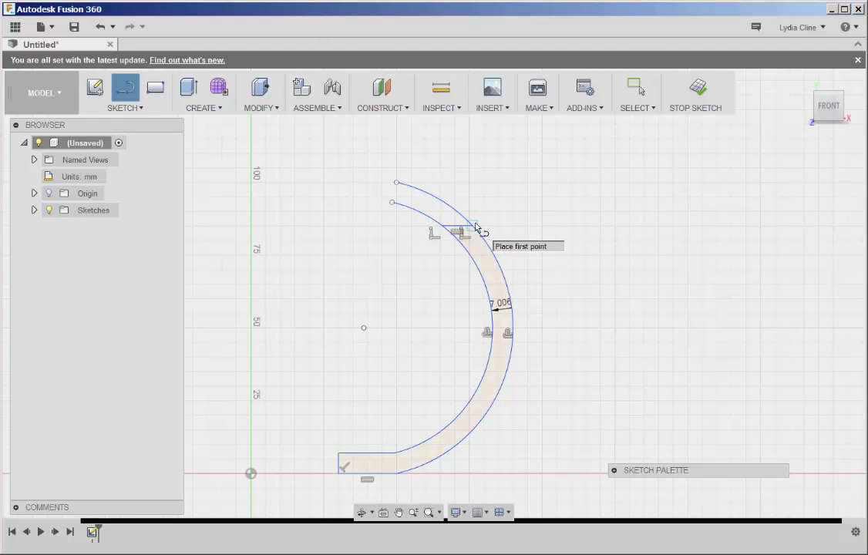
{"action": "key", "text": "Escape"}
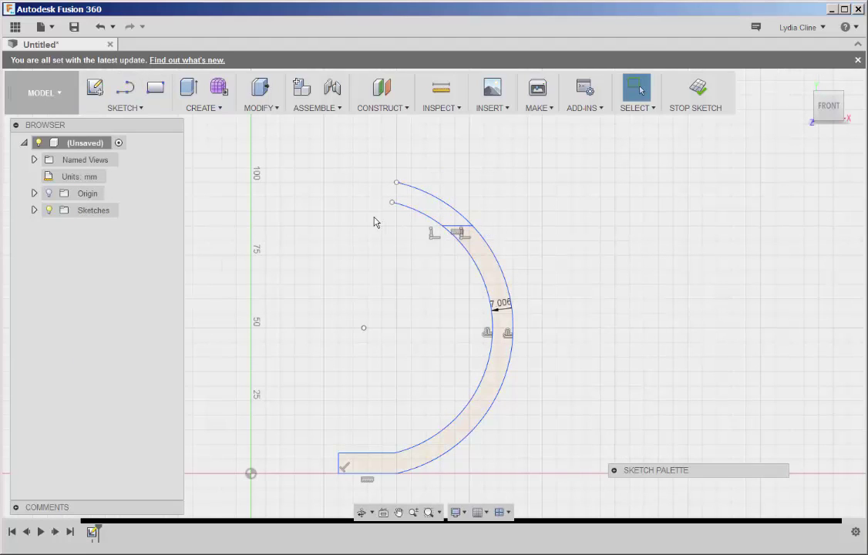
{"action": "left_click", "coordinate": [142, 109]}
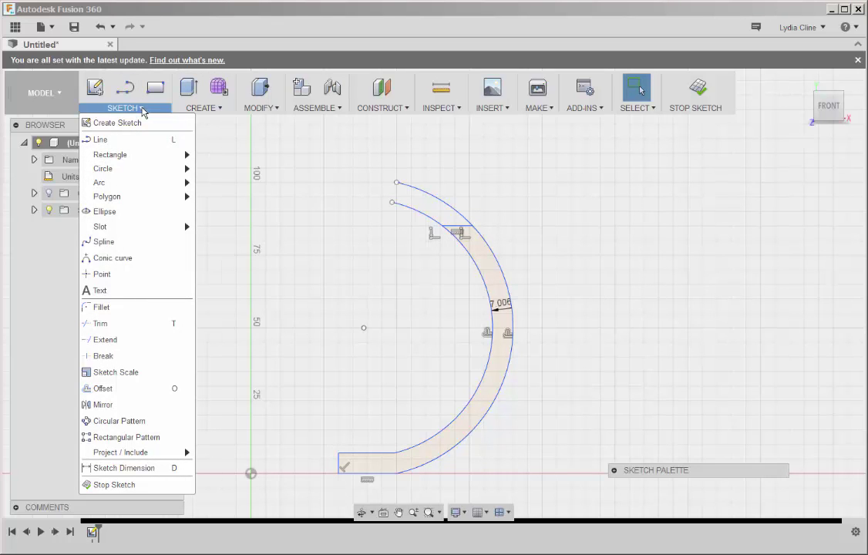
Trim the arc ends above the top line and extend the inner arc up to it.
{"action": "left_click", "coordinate": [179, 323]}
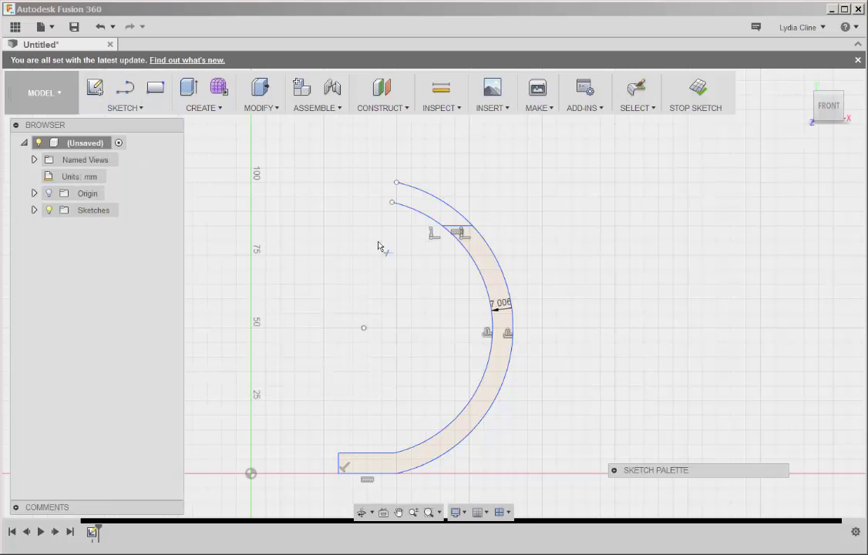
{"action": "left_click", "coordinate": [454, 214]}
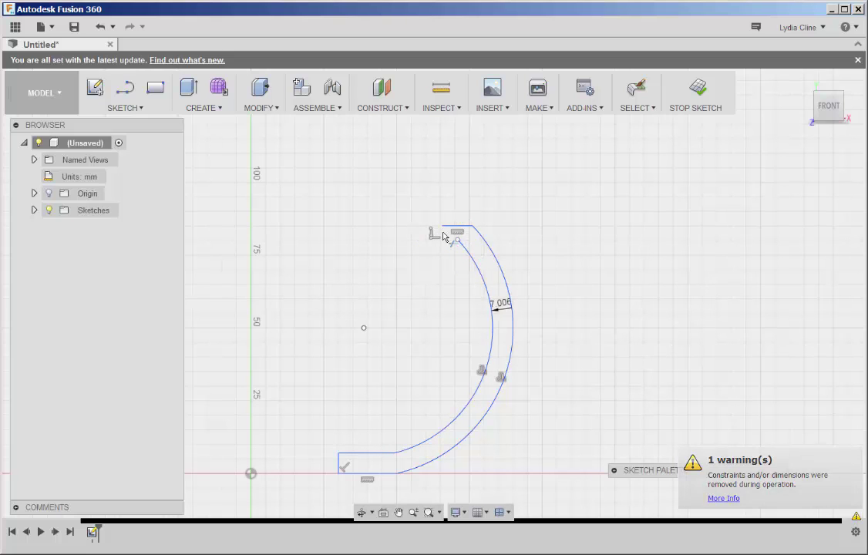
{"action": "left_click", "coordinate": [143, 108]}
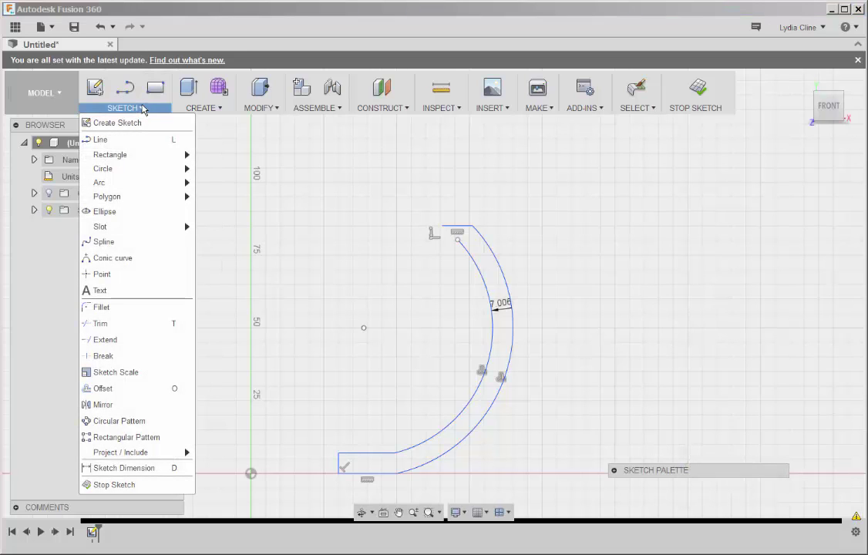
{"action": "left_click", "coordinate": [115, 343]}
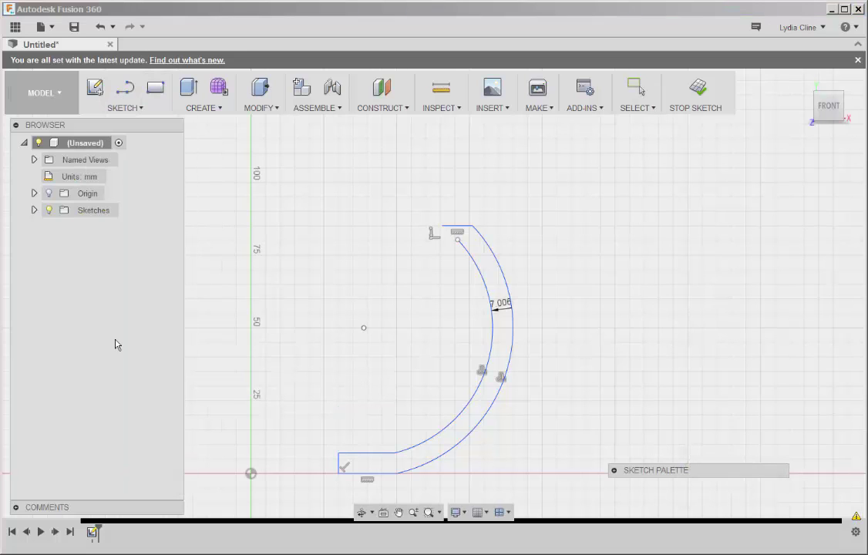
{"action": "left_click", "coordinate": [462, 246]}
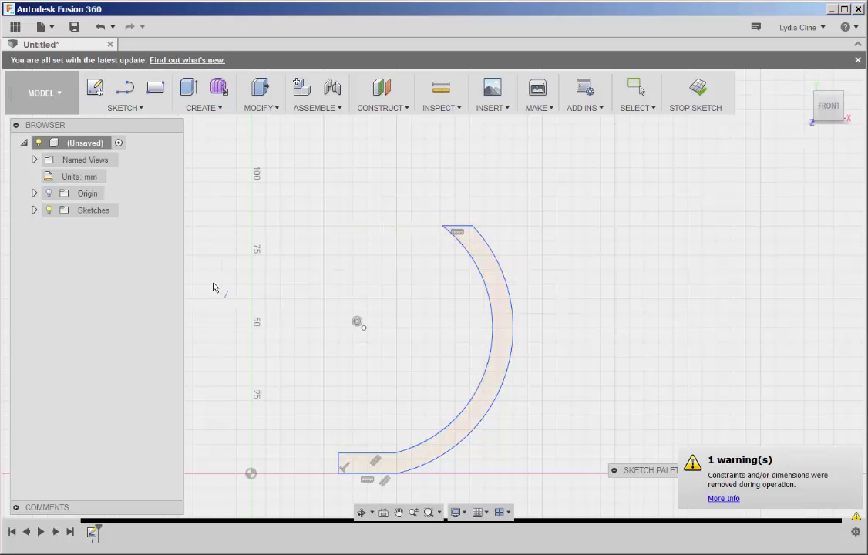
{"action": "key", "text": "Escape"}
{"action": "scroll", "coordinate": [241, 277], "scroll_direction": "down", "scroll_amount": 2}
{"action": "scroll", "coordinate": [329, 284], "scroll_direction": "up", "scroll_amount": 3}
{"action": "middle_click_drag", "start_coordinate": [329, 281], "coordinate": [381, 229]}
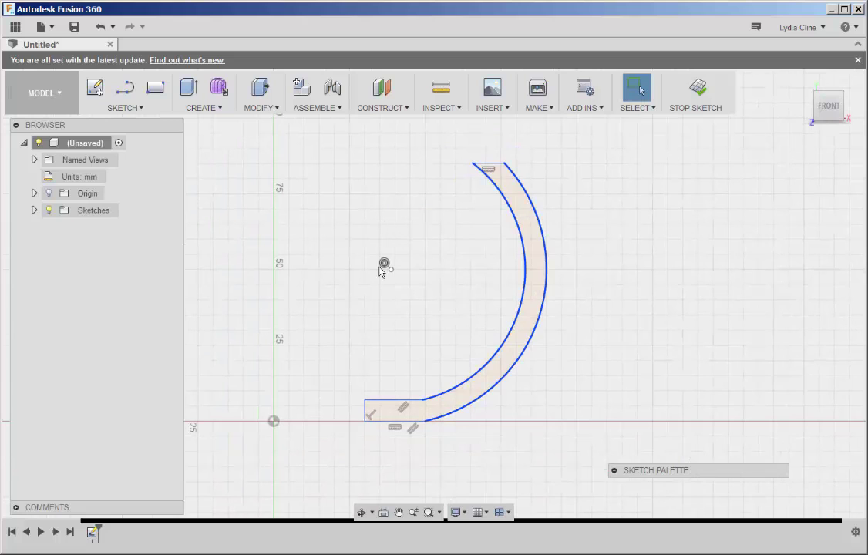
Revolve the wall profile 360° around the vertical axis into a new bowl body.
{"action": "left_click", "coordinate": [536, 295]}
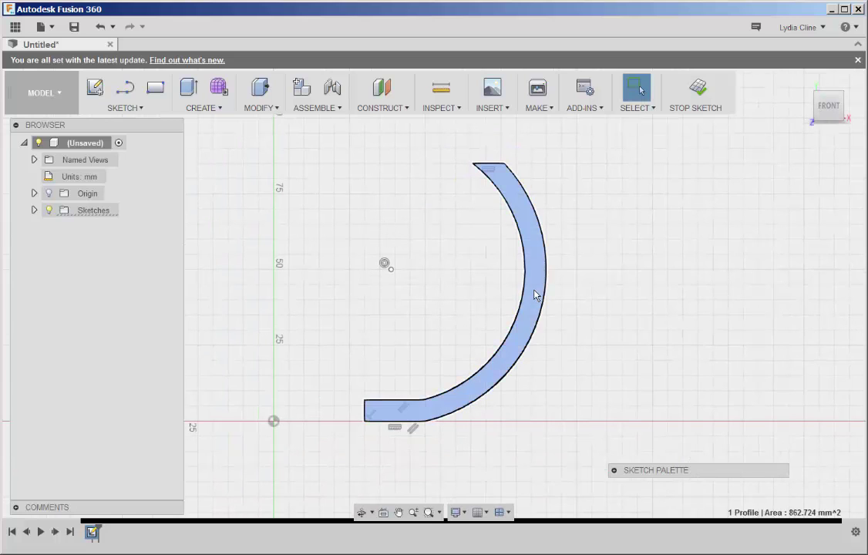
{"action": "left_click", "coordinate": [221, 109]}
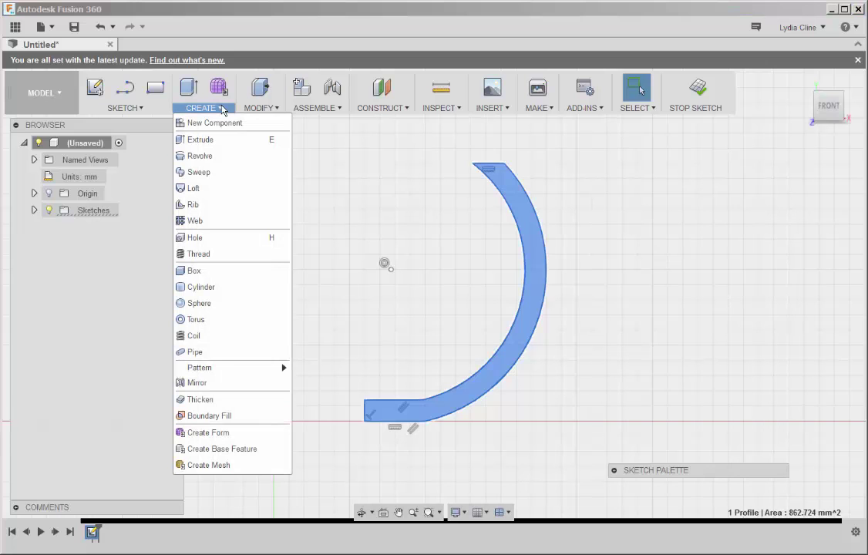
{"action": "left_click", "coordinate": [216, 156]}
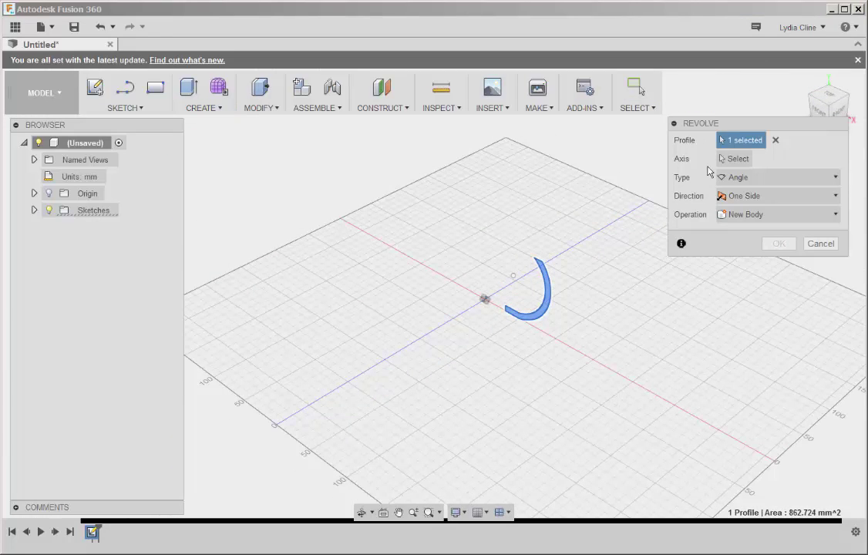
{"action": "left_click", "coordinate": [736, 159]}
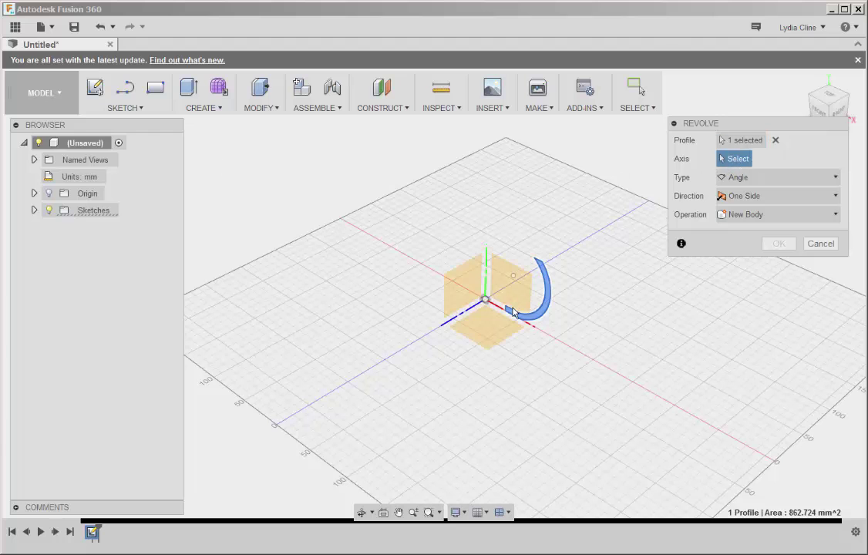
{"action": "scroll", "coordinate": [512, 312], "scroll_direction": "up", "scroll_amount": 5}
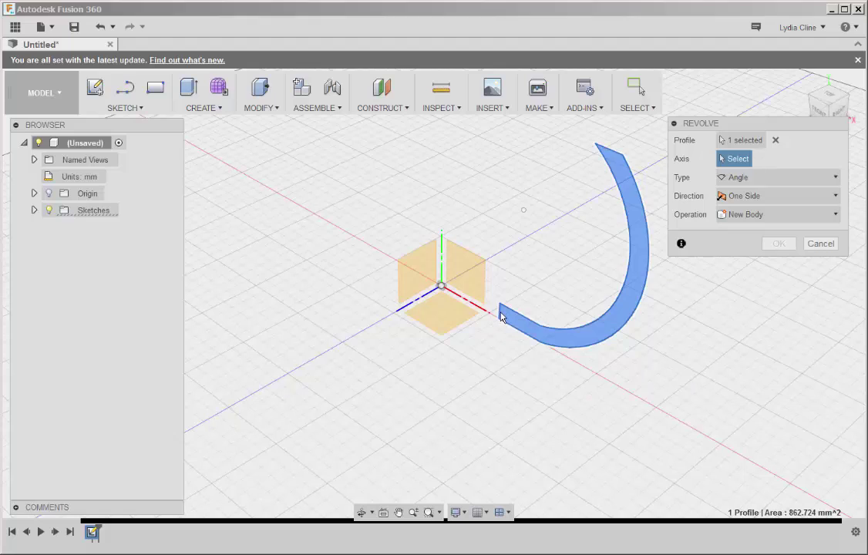
{"action": "left_click", "coordinate": [500, 316]}
{"action": "scroll", "coordinate": [494, 336], "scroll_direction": "down", "scroll_amount": 5}
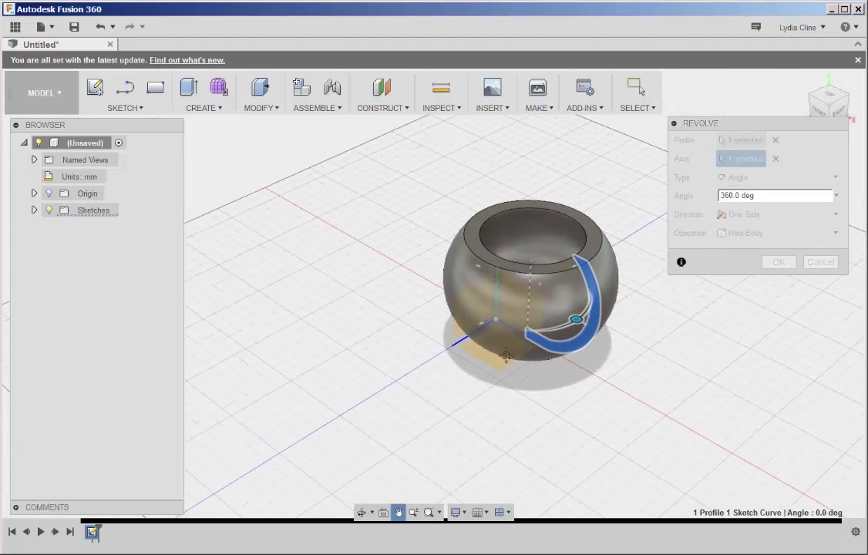
{"action": "middle_click_drag", "start_coordinate": [458, 358], "coordinate": [500, 327], "text": "shift"}
{"action": "scroll", "coordinate": [499, 326], "scroll_direction": "up", "scroll_amount": 2}
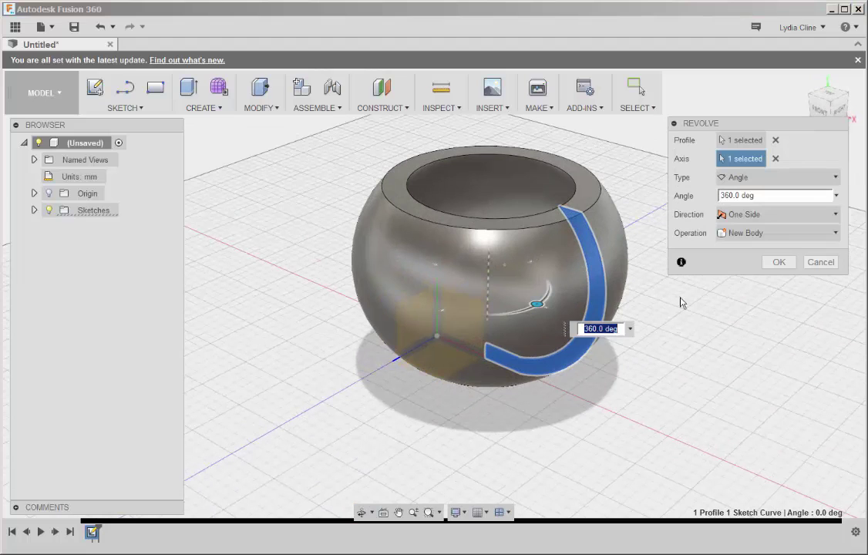
{"action": "left_click", "coordinate": [779, 262]}
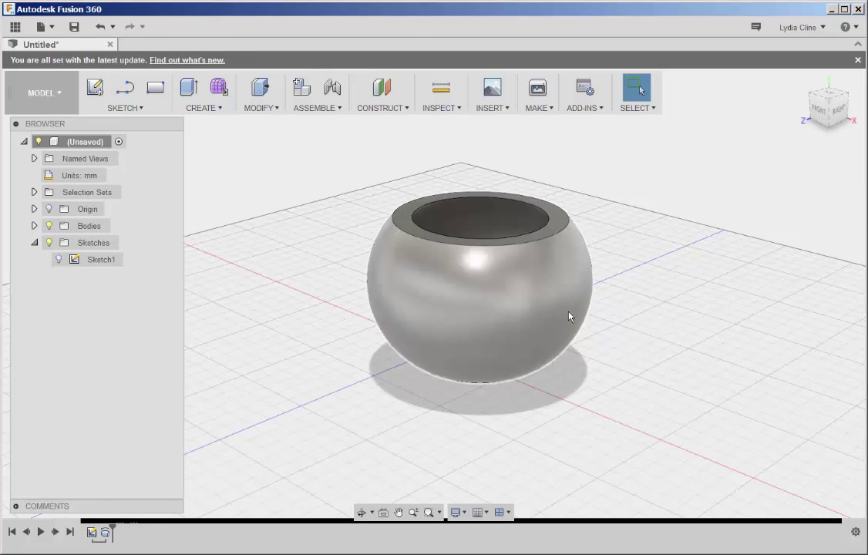
Start the Insert SVG command beside the finished bowl.
{"action": "middle_click_drag", "start_coordinate": [520, 293], "coordinate": [564, 296]}
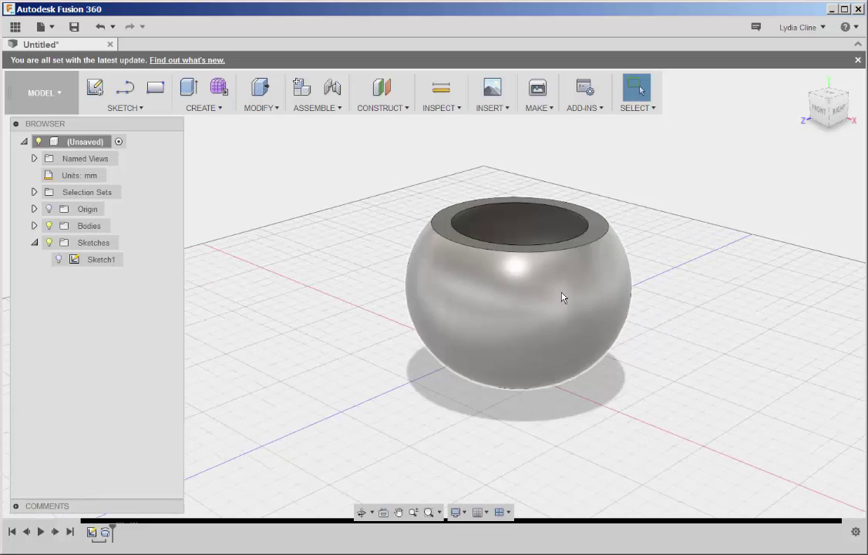
{"action": "left_click", "coordinate": [501, 109]}
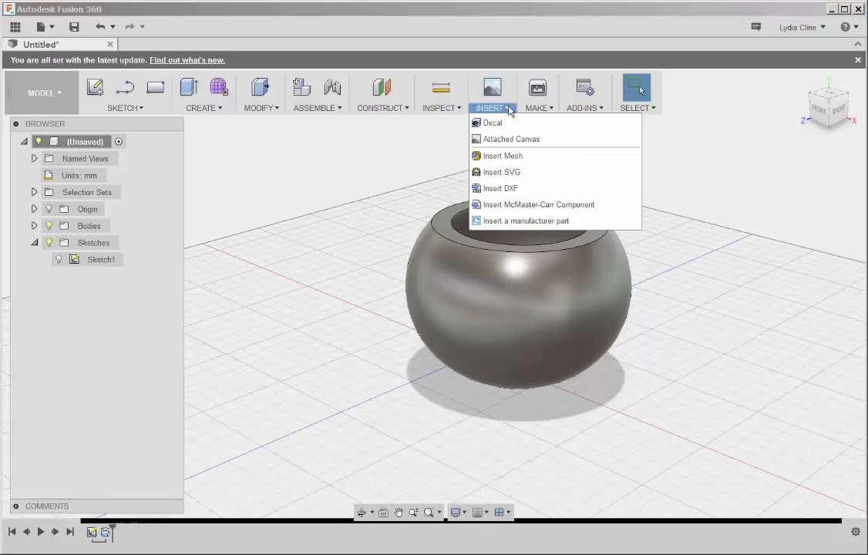
{"action": "left_click", "coordinate": [497, 172]}
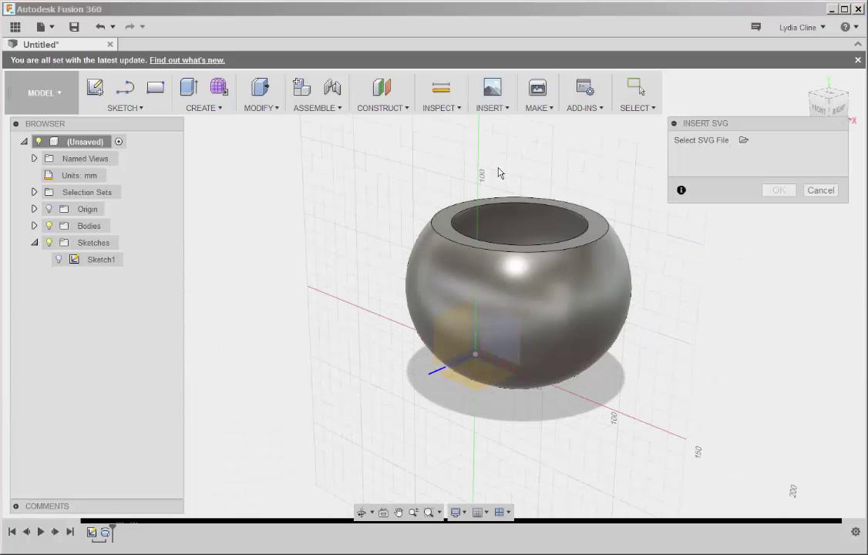
Import witch.svg and place it 90 mm to the right of the bowl.
{"action": "left_click", "coordinate": [744, 141]}
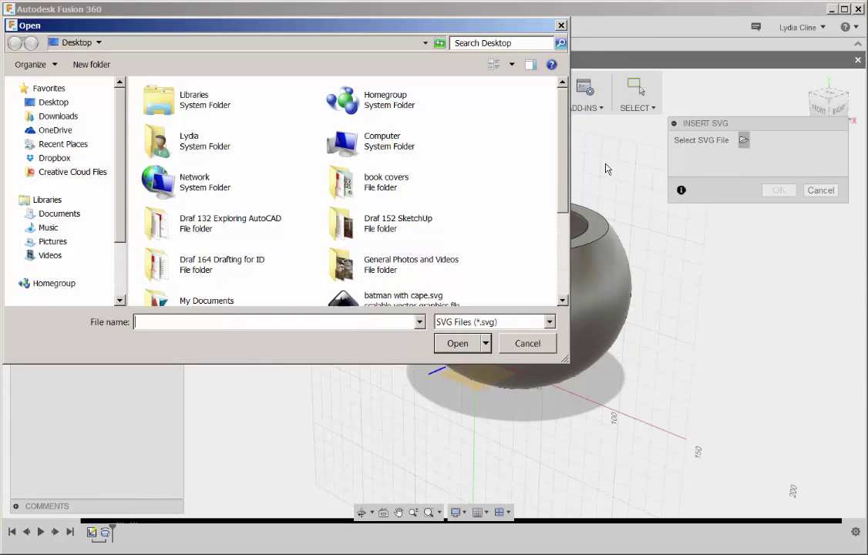
{"action": "left_click_drag", "start_coordinate": [565, 136], "coordinate": [586, 275]}
{"action": "double_click", "coordinate": [185, 286]}
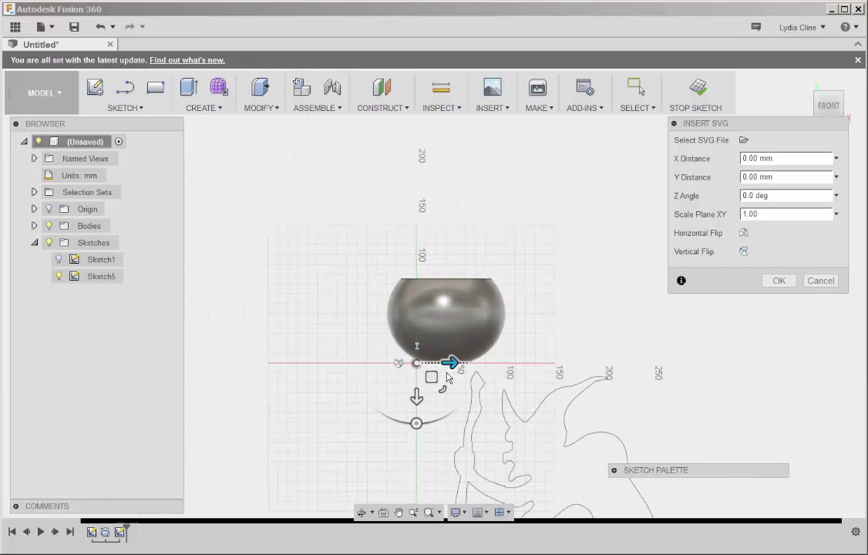
{"action": "left_click_drag", "start_coordinate": [416, 396], "coordinate": [550, 196]}
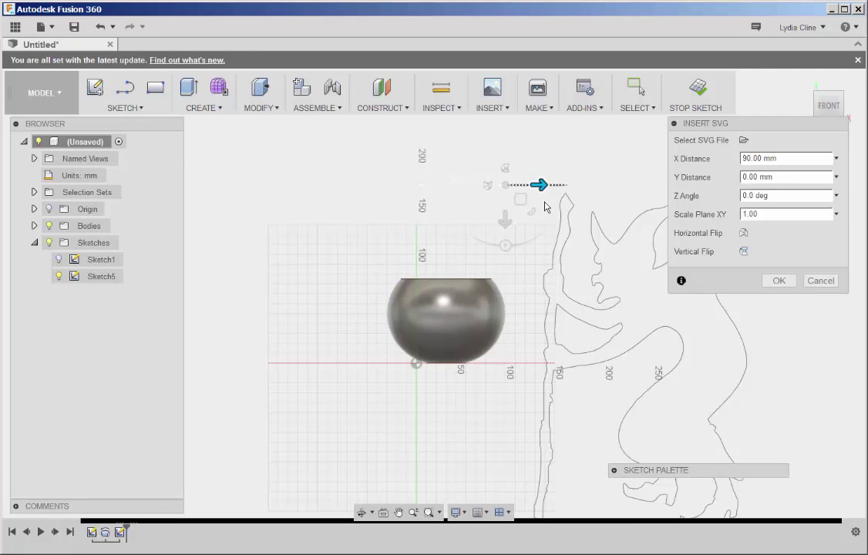
{"action": "left_click", "coordinate": [778, 280]}
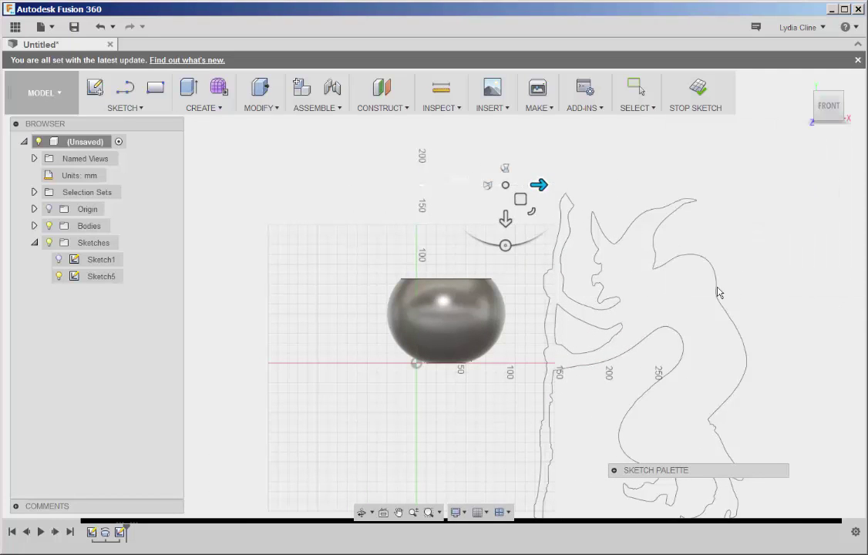
Choose Do not capture Design History on the root component.
{"action": "middle_click_drag", "start_coordinate": [555, 318], "coordinate": [518, 331], "text": "shift"}
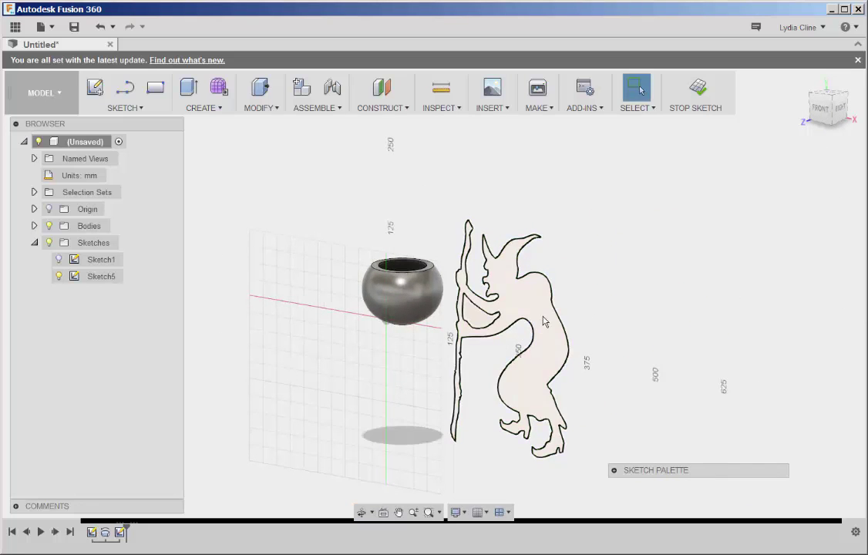
{"action": "left_click", "coordinate": [536, 300]}
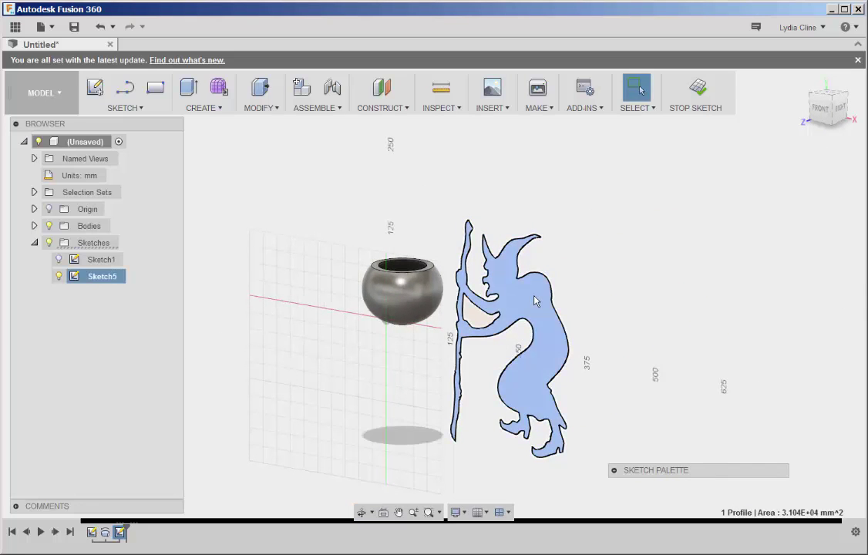
{"action": "right_click", "coordinate": [536, 301]}
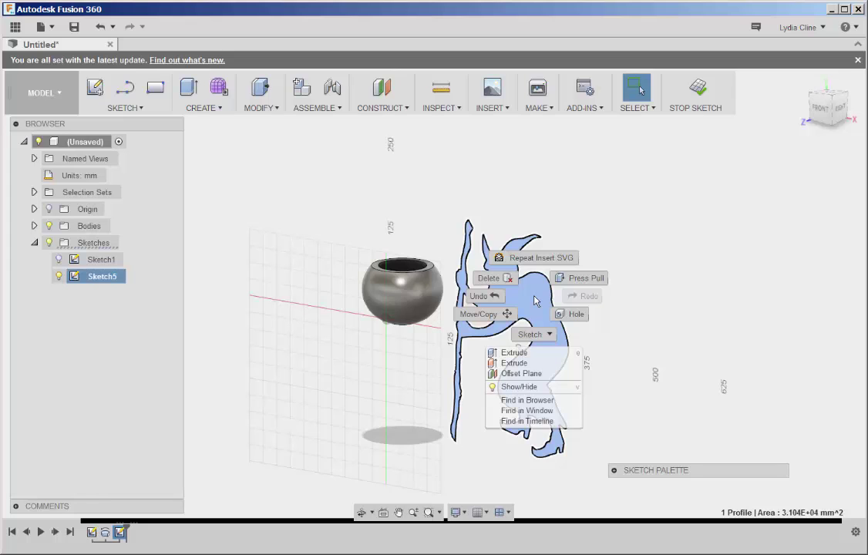
{"action": "right_click", "coordinate": [85, 141]}
{"action": "left_click", "coordinate": [304, 194]}
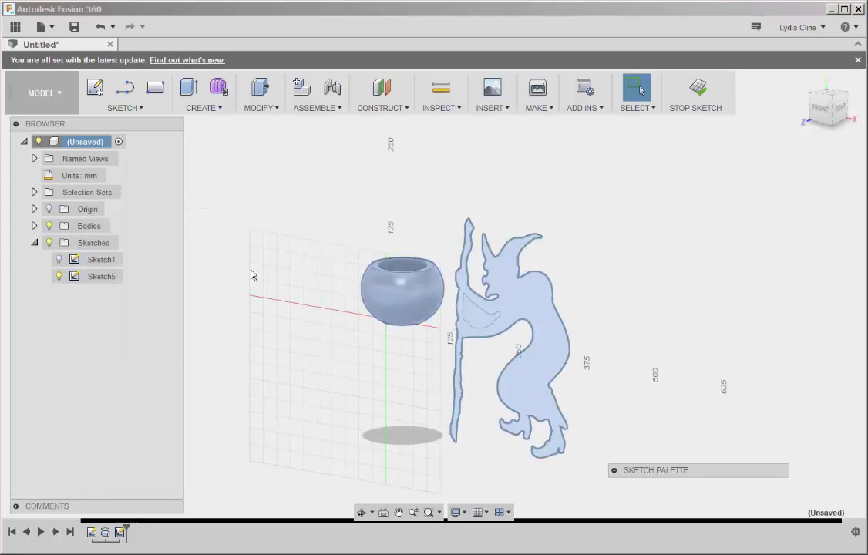
{"action": "right_click", "coordinate": [79, 146]}
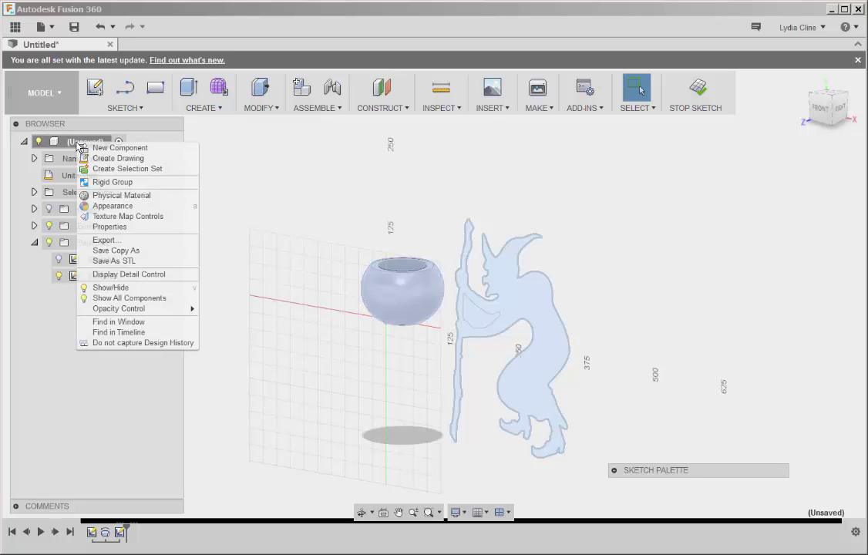
{"action": "left_click", "coordinate": [129, 343]}
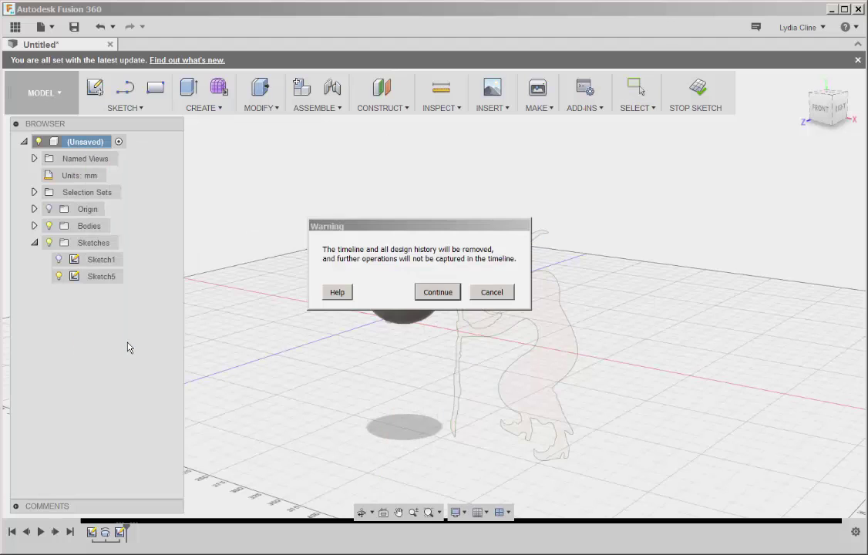
Accept removing the timeline, then move the witch silhouette -30 mm along Z.
{"action": "left_click", "coordinate": [438, 293]}
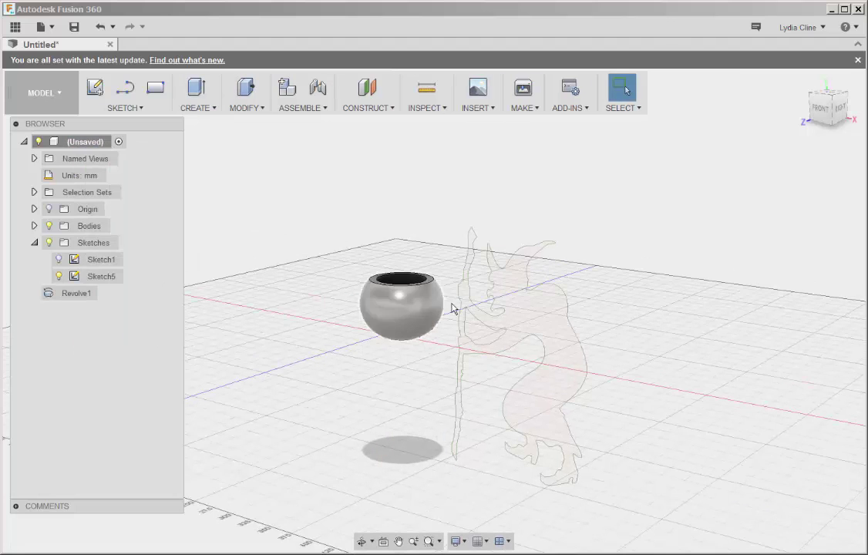
{"action": "left_click", "coordinate": [530, 312]}
{"action": "right_click", "coordinate": [530, 312]}
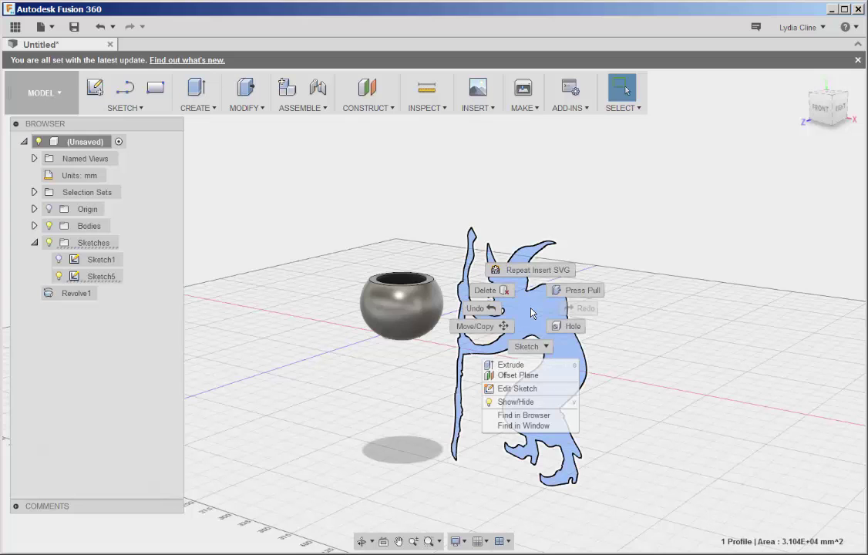
{"action": "left_click", "coordinate": [477, 326]}
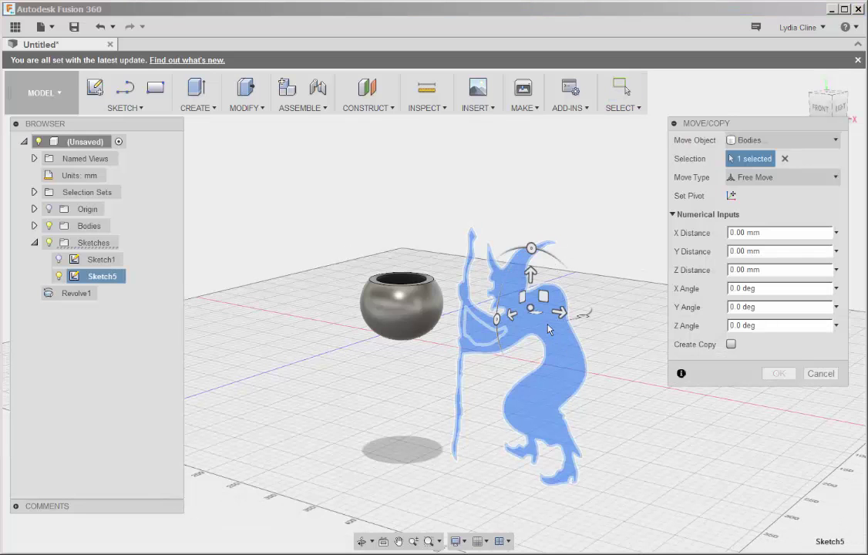
{"action": "left_click_drag", "start_coordinate": [506, 314], "coordinate": [526, 310]}
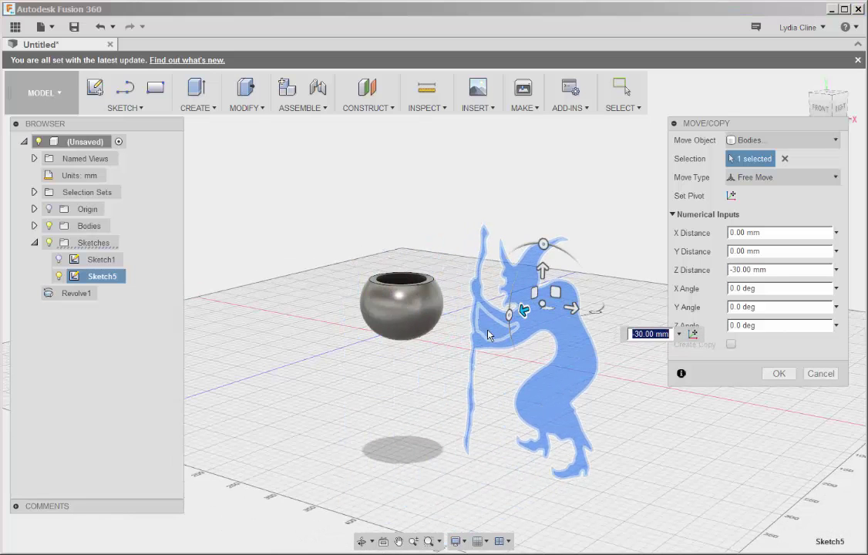
{"action": "middle_click_drag", "start_coordinate": [455, 349], "coordinate": [503, 355], "text": "shift"}
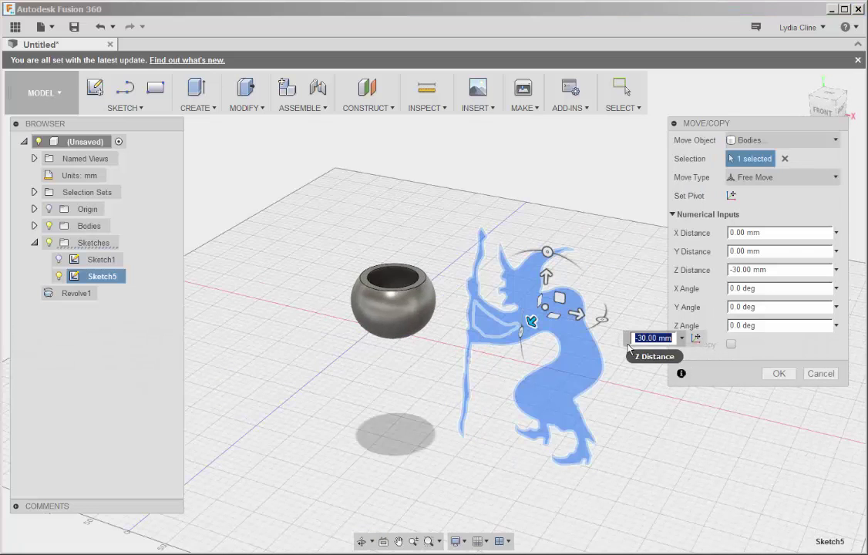
{"action": "left_click", "coordinate": [776, 374]}
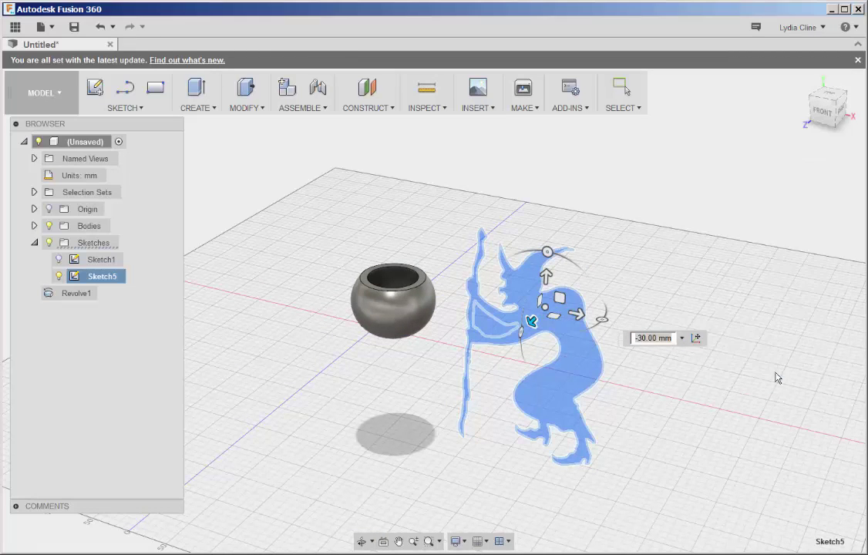
{"action": "left_click", "coordinate": [556, 302]}
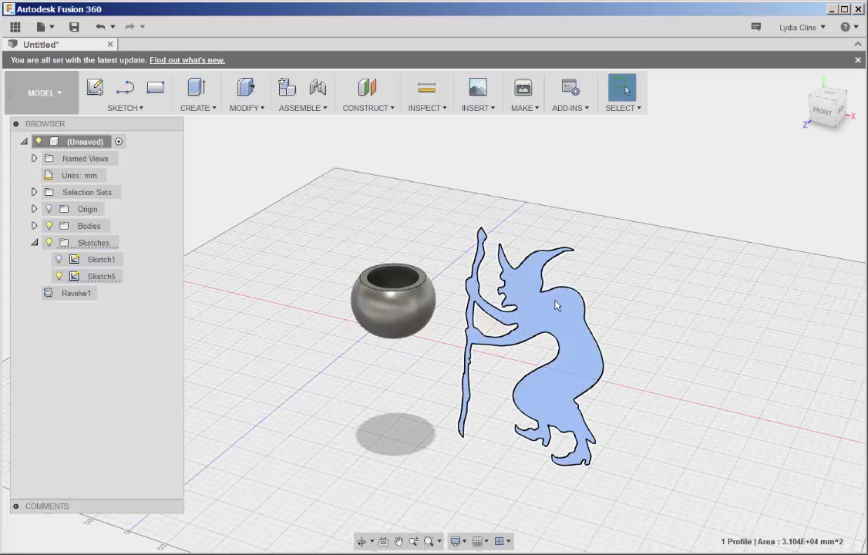
Extrude the witch profile 100 mm deep as a new body.
{"action": "right_click", "coordinate": [557, 307]}
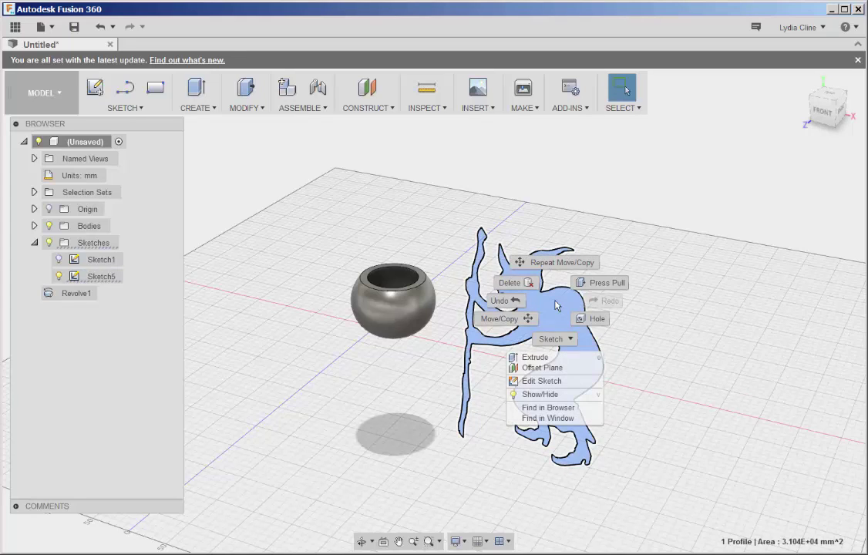
{"action": "left_click", "coordinate": [608, 282]}
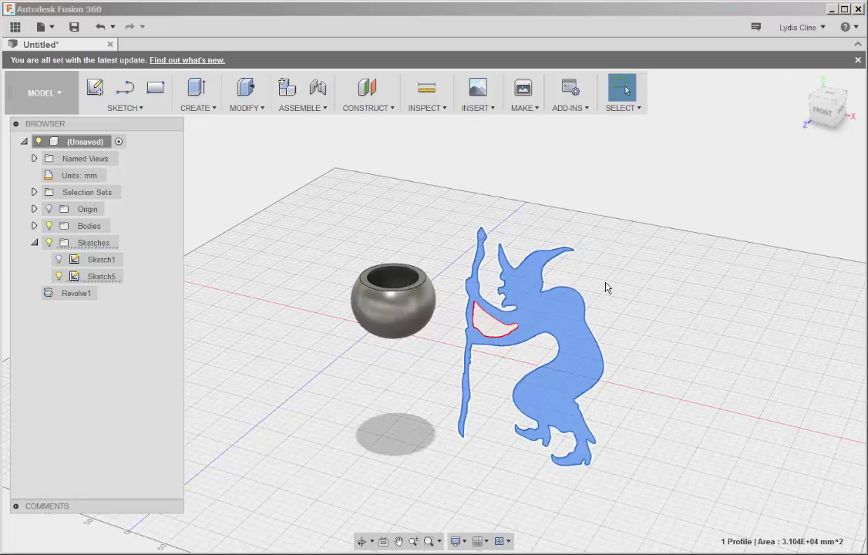
{"action": "left_click_drag", "start_coordinate": [517, 351], "coordinate": [496, 385]}
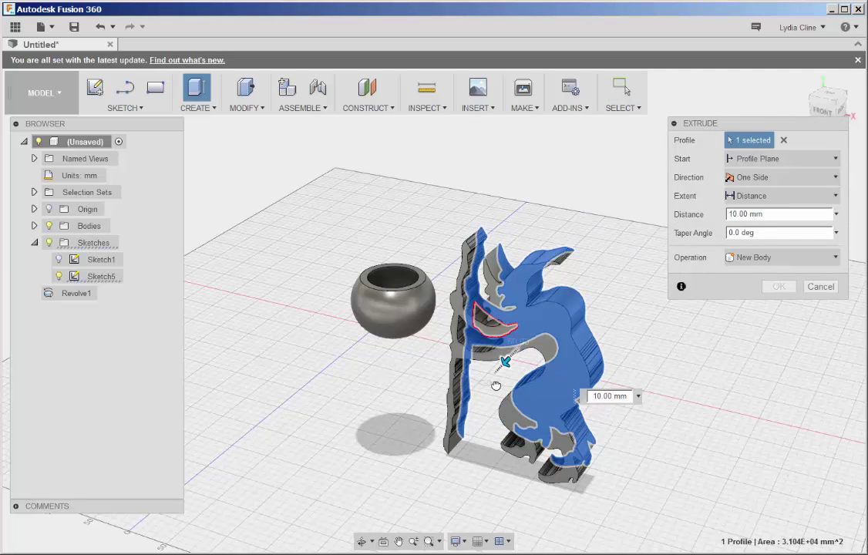
{"action": "type", "text": "100"}
{"action": "key", "text": "Return"}
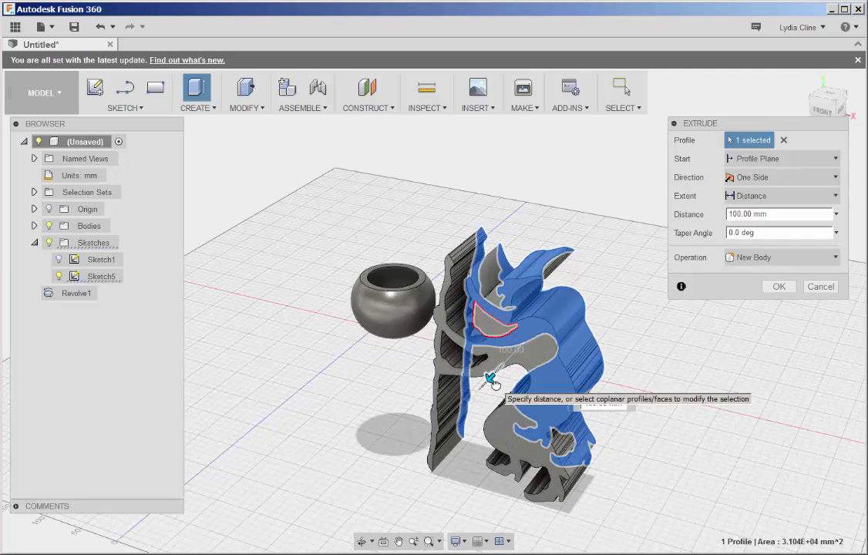
{"action": "left_click", "coordinate": [785, 291]}
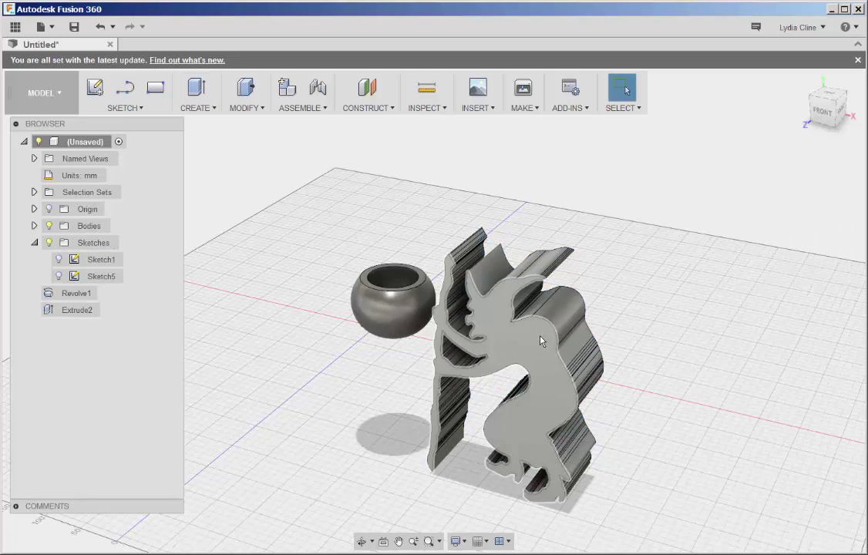
Uniformly scale the bowl and Extrude2 witch down by a factor of 0.1, leaving Body1 and Body2.
{"action": "left_click", "coordinate": [77, 311]}
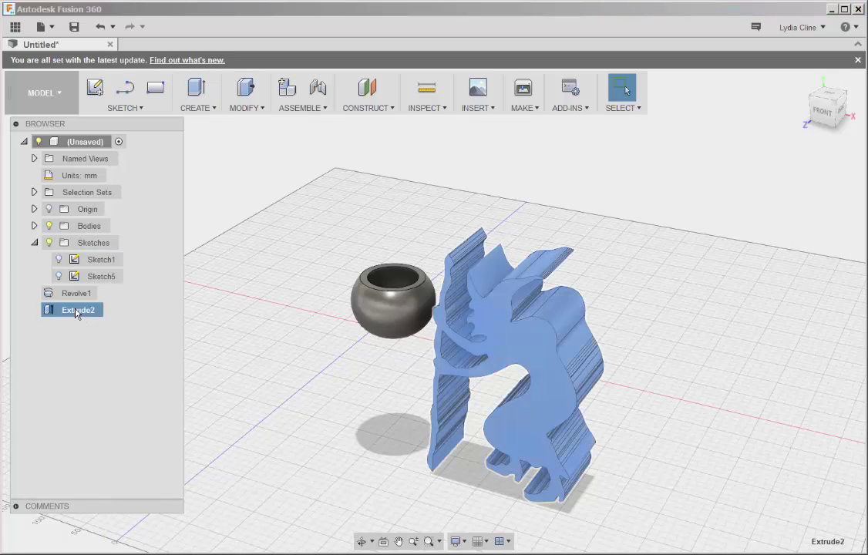
{"action": "left_click", "coordinate": [263, 110]}
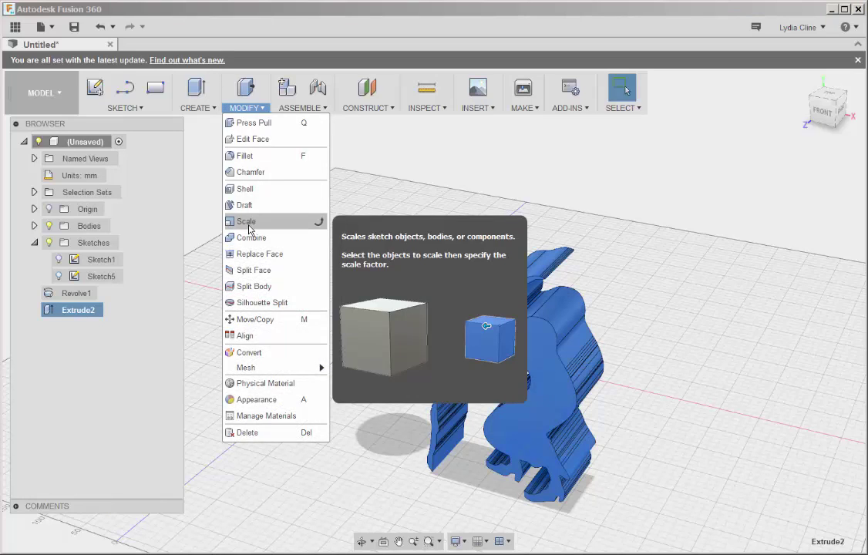
{"action": "left_click", "coordinate": [255, 221]}
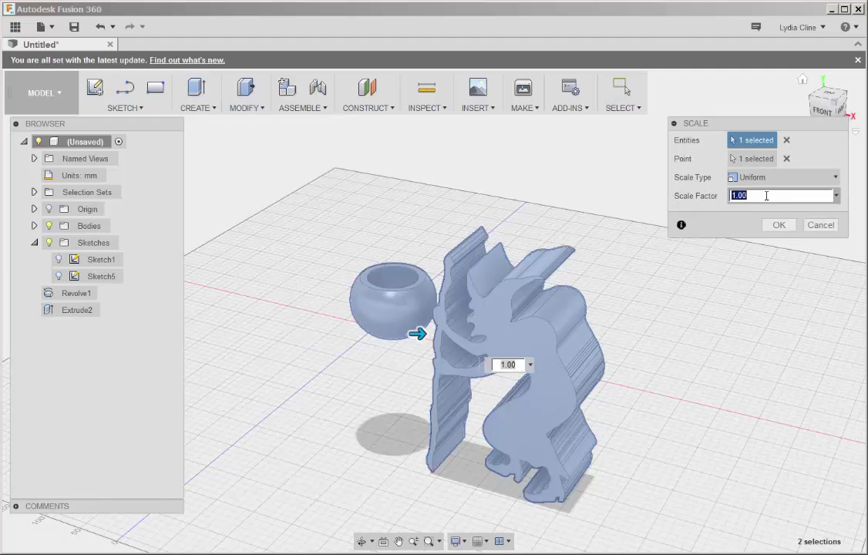
{"action": "left_click", "coordinate": [766, 195]}
{"action": "type", "text": ".25"}
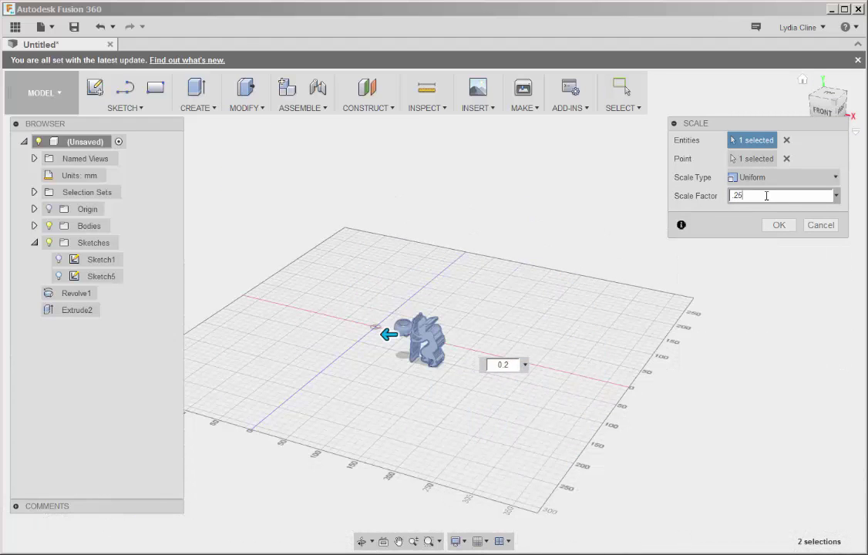
{"action": "scroll", "coordinate": [427, 361], "scroll_direction": "up", "scroll_amount": 3}
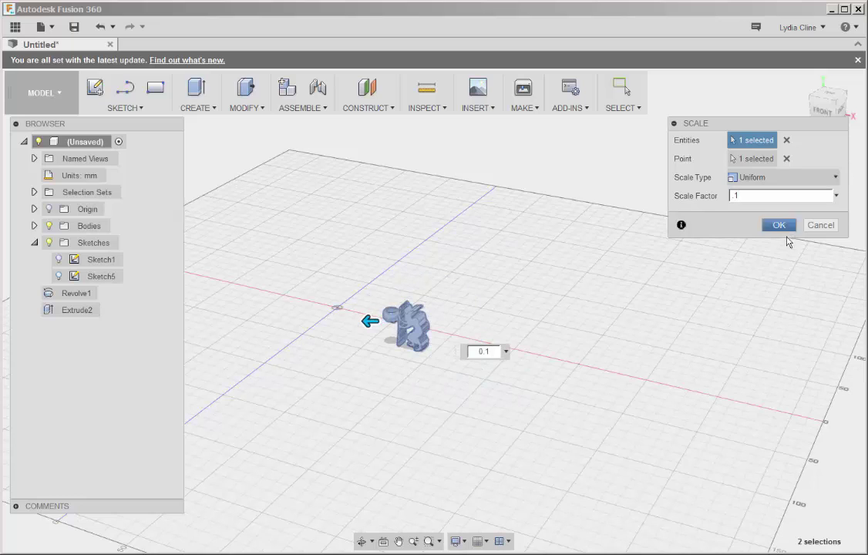
{"action": "left_click", "coordinate": [781, 226]}
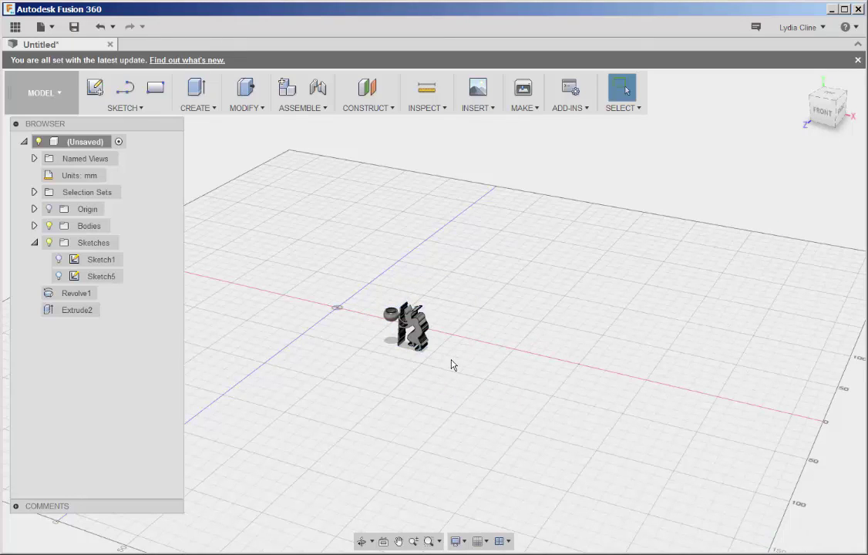
{"action": "middle_click_drag", "start_coordinate": [451, 365], "coordinate": [387, 343], "text": "shift"}
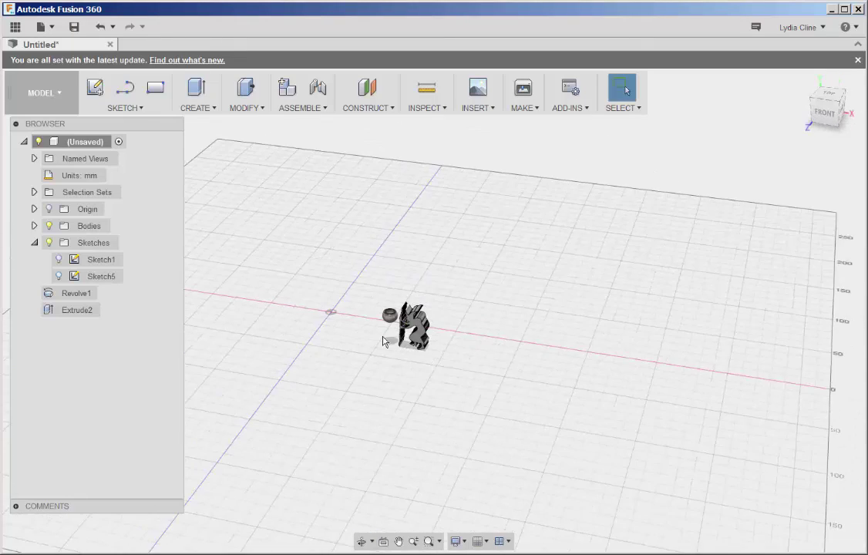
{"action": "scroll", "coordinate": [386, 336], "scroll_direction": "up", "scroll_amount": 3}
{"action": "left_click", "coordinate": [34, 226]}
Scale the bowl body Body1 up on its own by a factor of about 4.512.
{"action": "left_click", "coordinate": [98, 243]}
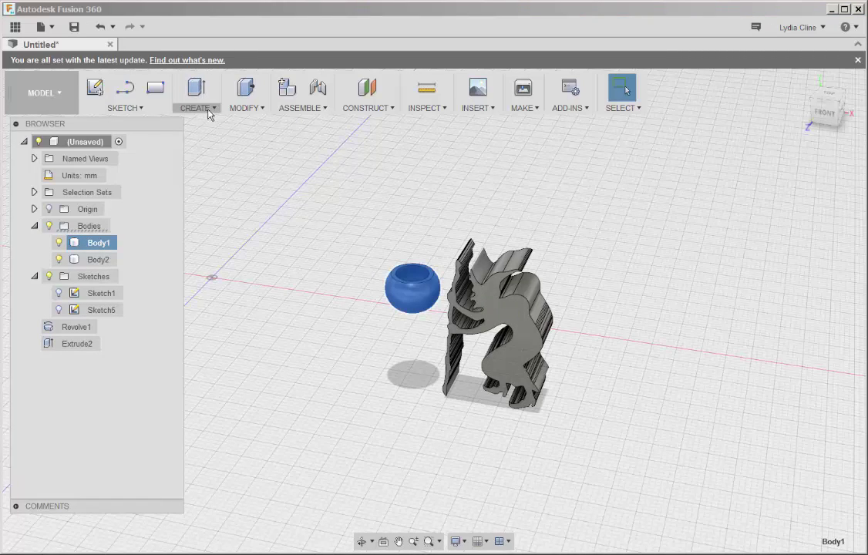
{"action": "left_click", "coordinate": [245, 107]}
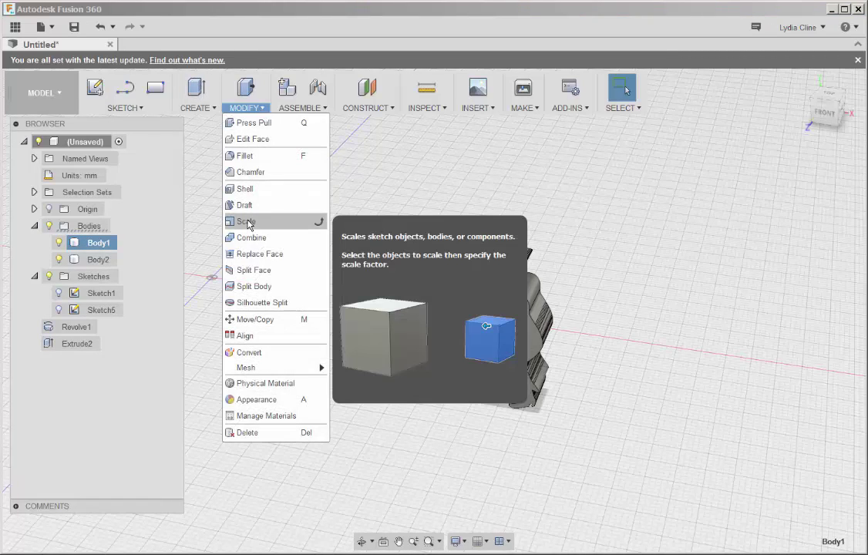
{"action": "left_click", "coordinate": [247, 223]}
{"action": "left_click_drag", "start_coordinate": [440, 312], "coordinate": [597, 322]}
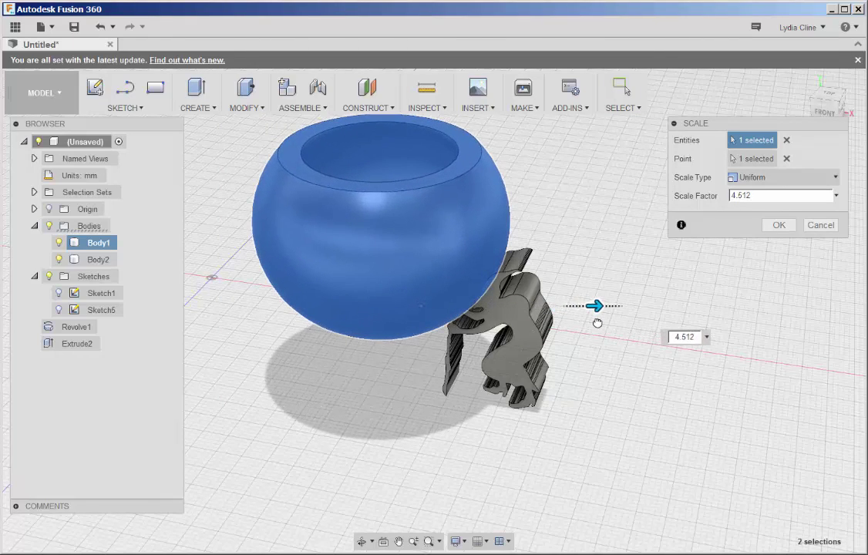
{"action": "key", "text": "Return"}
{"action": "left_click", "coordinate": [104, 261]}
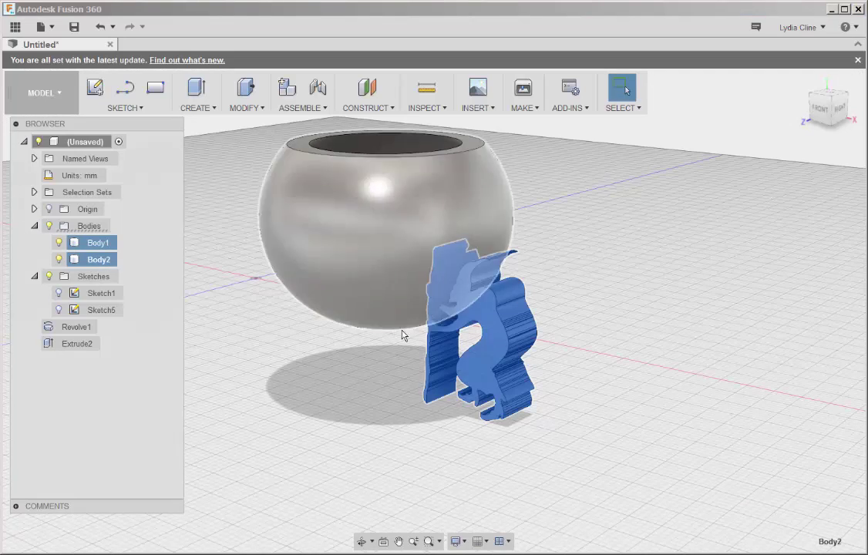
Move Body2 37 mm along Z, 29 mm up, and to -28 mm along X.
{"action": "right_click", "coordinate": [493, 326]}
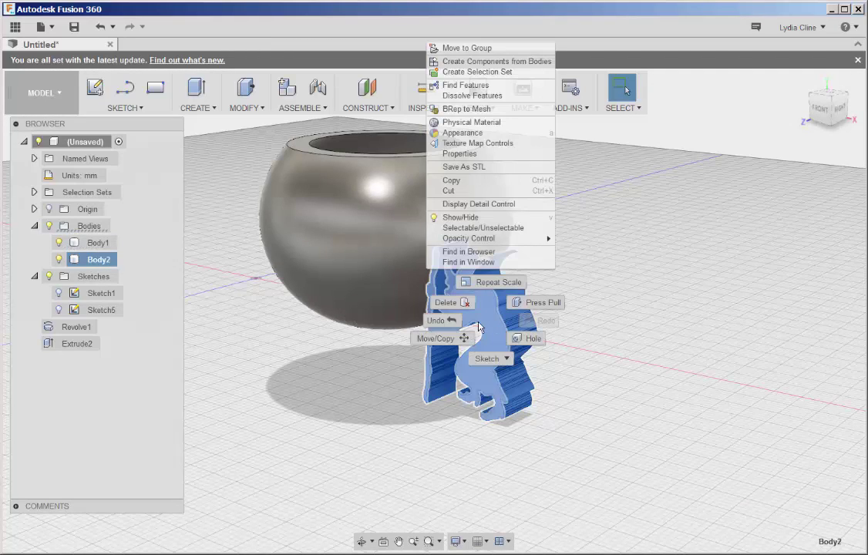
{"action": "left_click", "coordinate": [451, 342]}
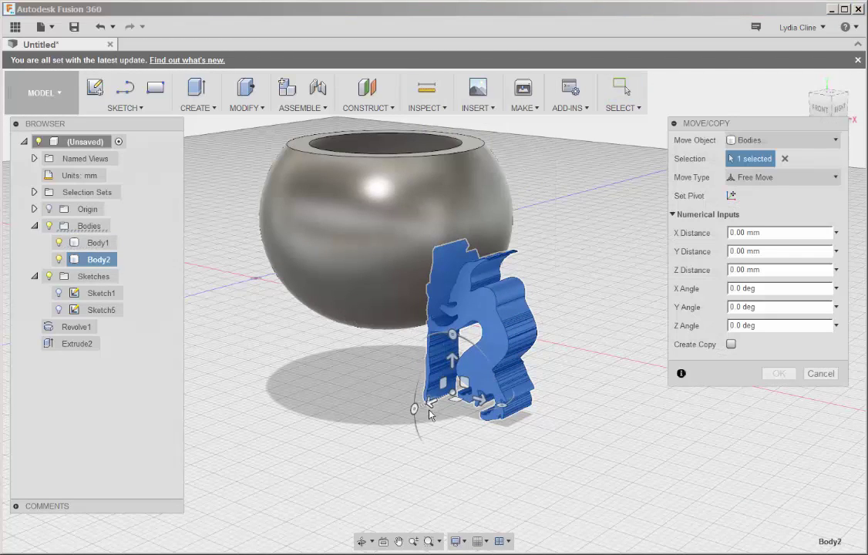
{"action": "left_click_drag", "start_coordinate": [431, 402], "coordinate": [312, 443]}
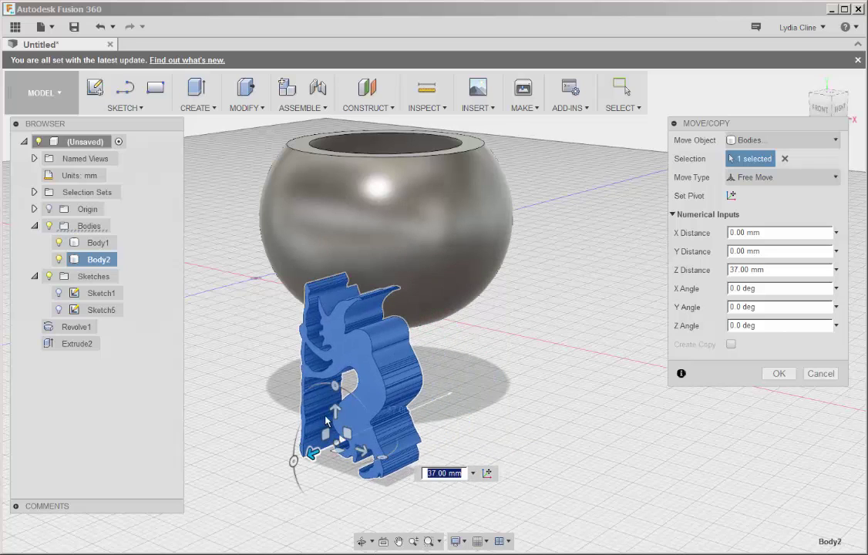
{"action": "left_click_drag", "start_coordinate": [319, 299], "coordinate": [347, 268]}
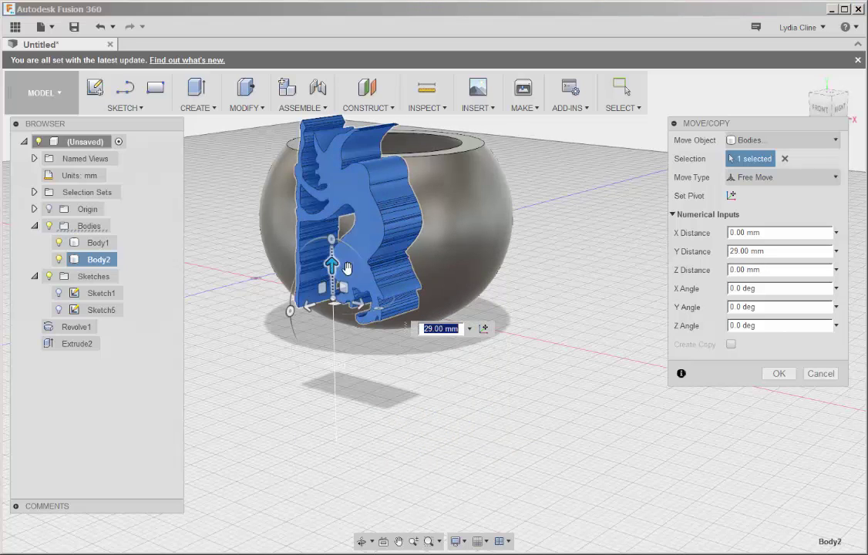
{"action": "left_click_drag", "start_coordinate": [362, 308], "coordinate": [272, 300]}
{"action": "middle_click_drag", "start_coordinate": [271, 301], "coordinate": [412, 345], "text": "shift"}
{"action": "left_click_drag", "start_coordinate": [413, 344], "coordinate": [329, 344]}
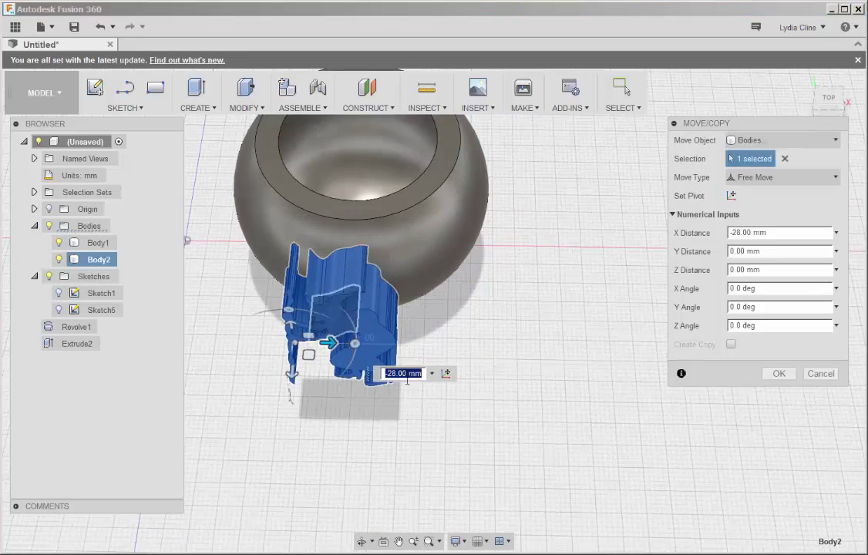
Push the witch 14 mm toward the bowl, set it at -12 mm along Z, and commit.
{"action": "middle_click_drag", "start_coordinate": [329, 345], "coordinate": [308, 252], "text": "shift"}
{"action": "left_click_drag", "start_coordinate": [276, 279], "coordinate": [338, 323]}
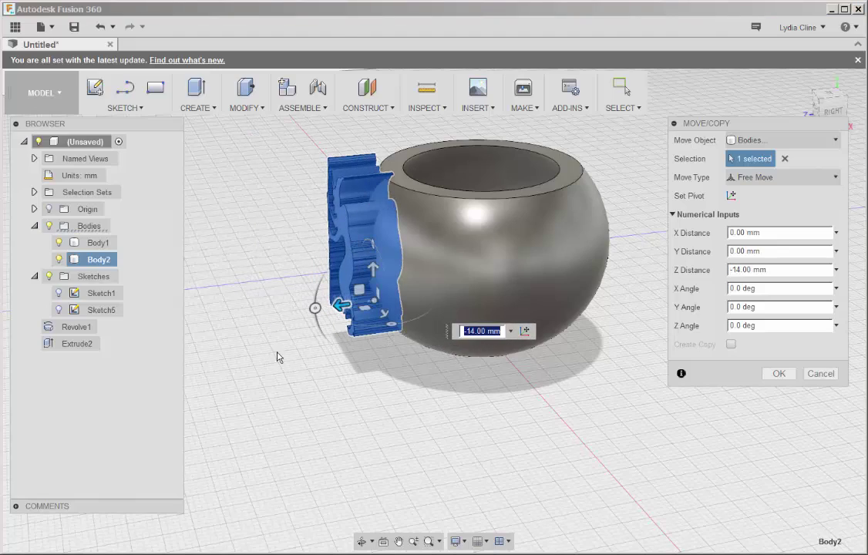
{"action": "mouse_move", "coordinate": [300, 387]}
{"action": "middle_mouse_down", "text": "shift"}
{"action": "mouse_move", "coordinate": [295, 409]}
{"action": "mouse_move", "coordinate": [299, 386]}
{"action": "middle_mouse_up", "text": "shift"}
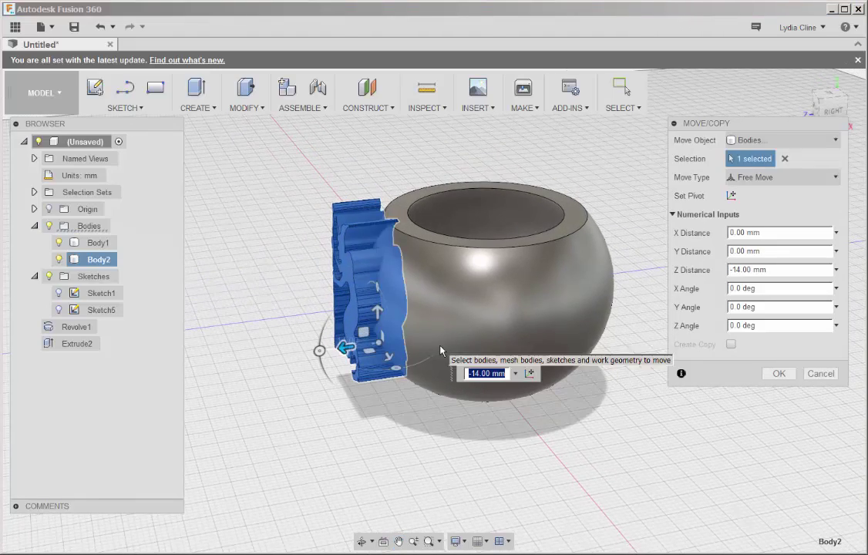
{"action": "middle_click_drag", "start_coordinate": [332, 355], "coordinate": [360, 356], "text": "shift"}
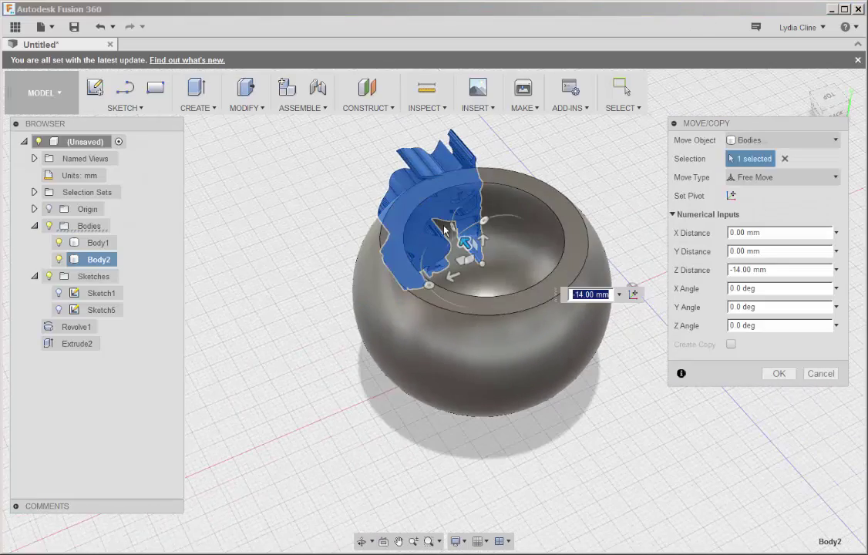
{"action": "middle_click_drag", "start_coordinate": [312, 309], "coordinate": [340, 368], "text": "shift"}
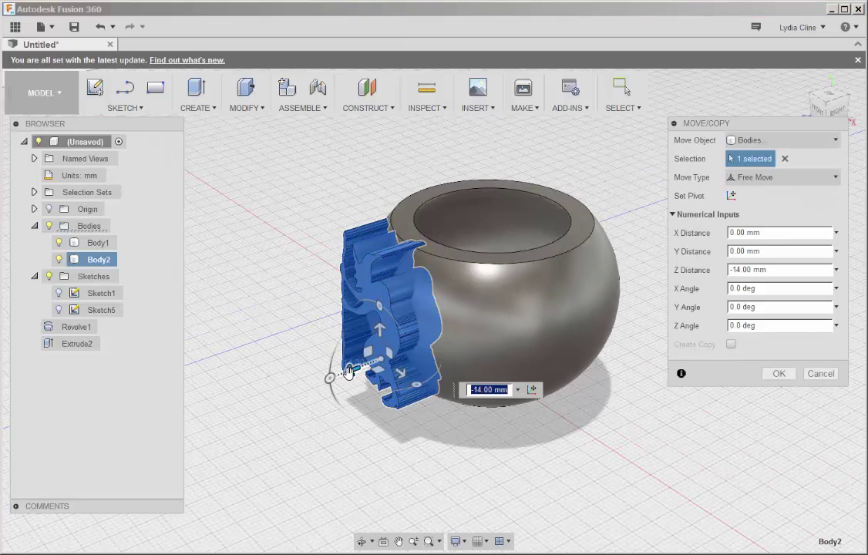
{"action": "left_click_drag", "start_coordinate": [349, 372], "coordinate": [337, 374]}
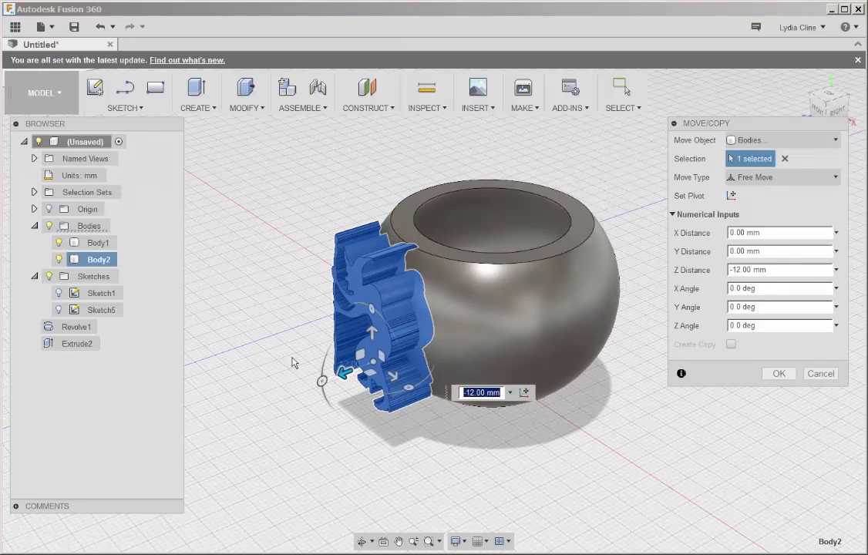
{"action": "left_click", "coordinate": [777, 373]}
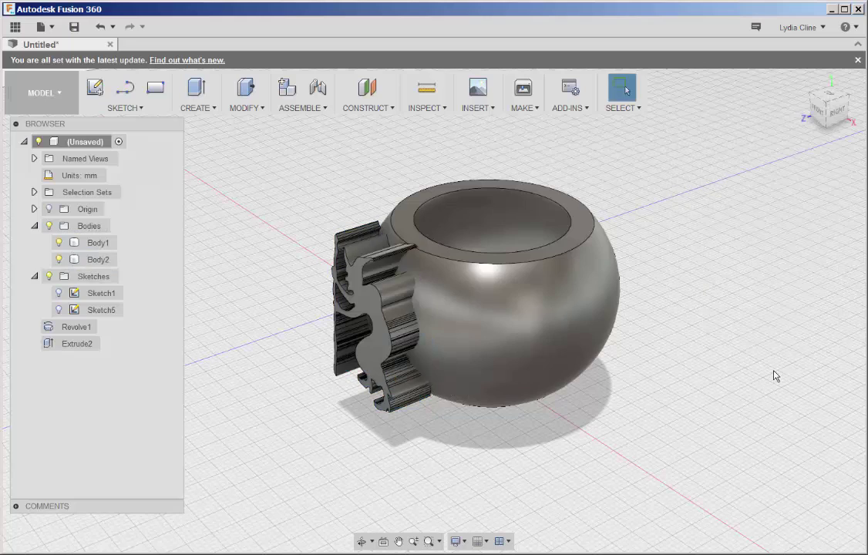
Scale the witch body Body2 to a factor of about 0.556.
{"action": "left_click", "coordinate": [98, 260]}
{"action": "left_click", "coordinate": [242, 108]}
{"action": "left_click", "coordinate": [245, 219]}
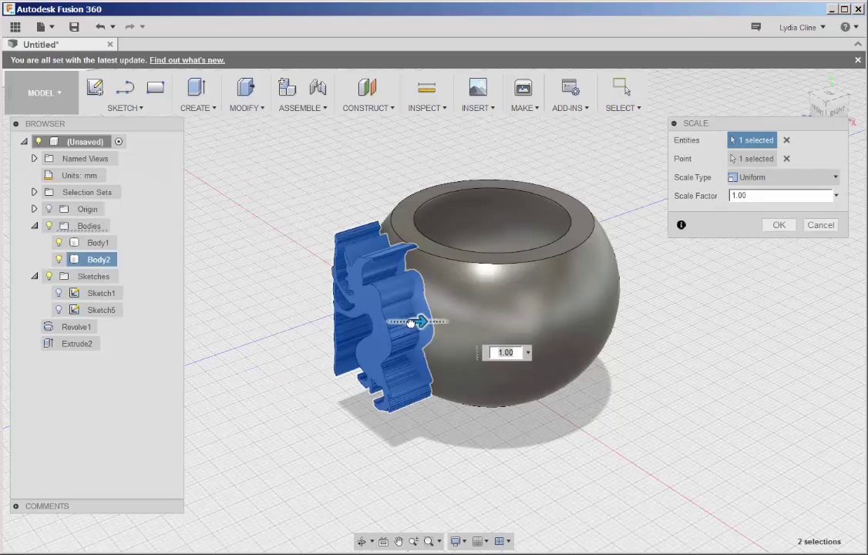
{"action": "left_click_drag", "start_coordinate": [420, 320], "coordinate": [393, 321]}
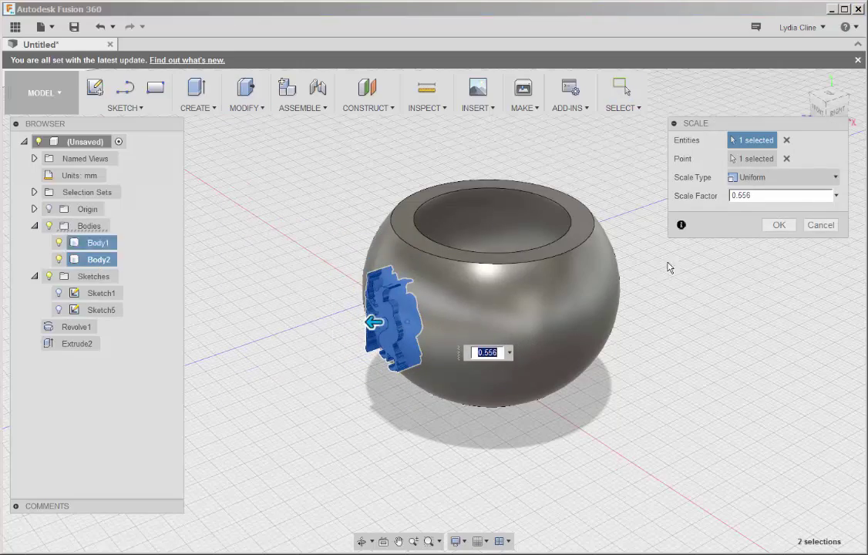
{"action": "key", "text": "Return"}
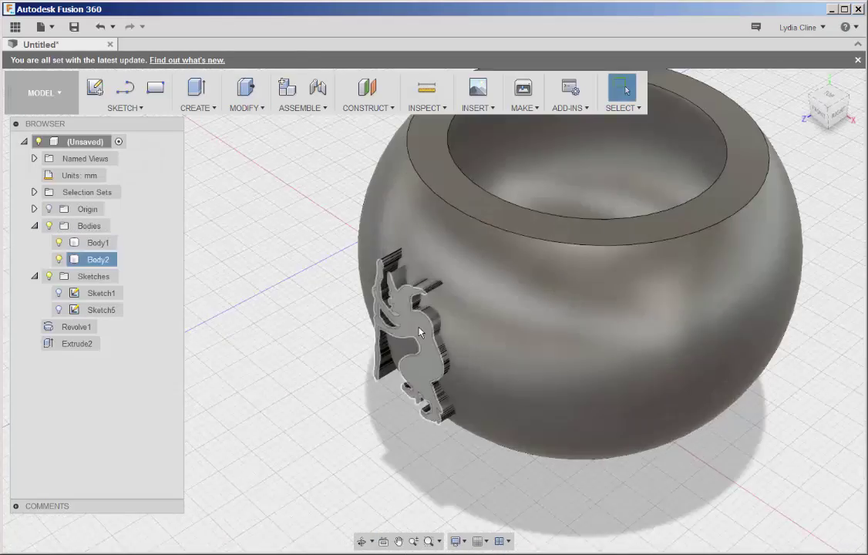
Move the witch stamp 2 mm along Z into the bowl's side.
{"action": "left_click", "coordinate": [98, 260]}
{"action": "right_click", "coordinate": [407, 317]}
{"action": "left_click", "coordinate": [350, 333]}
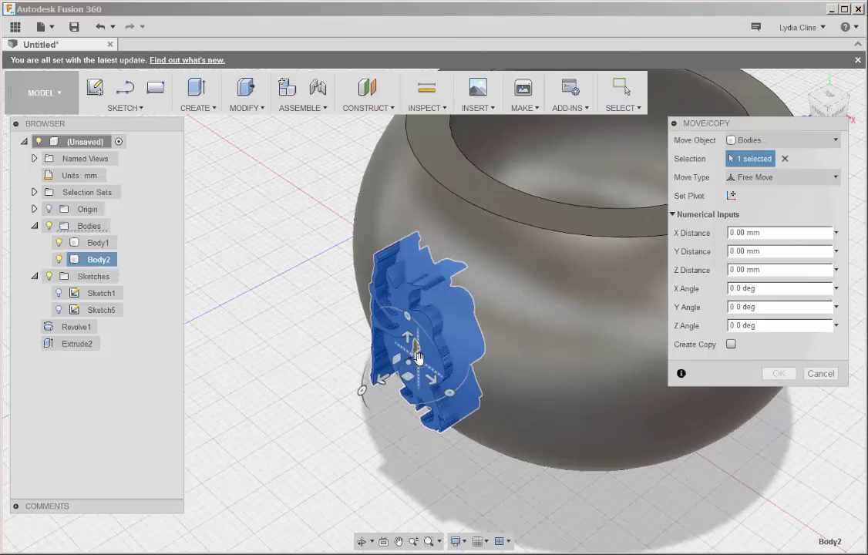
{"action": "left_click_drag", "start_coordinate": [369, 386], "coordinate": [377, 372]}
{"action": "key", "text": "Return"}
{"action": "scroll", "coordinate": [480, 333], "scroll_direction": "down", "scroll_amount": 5}
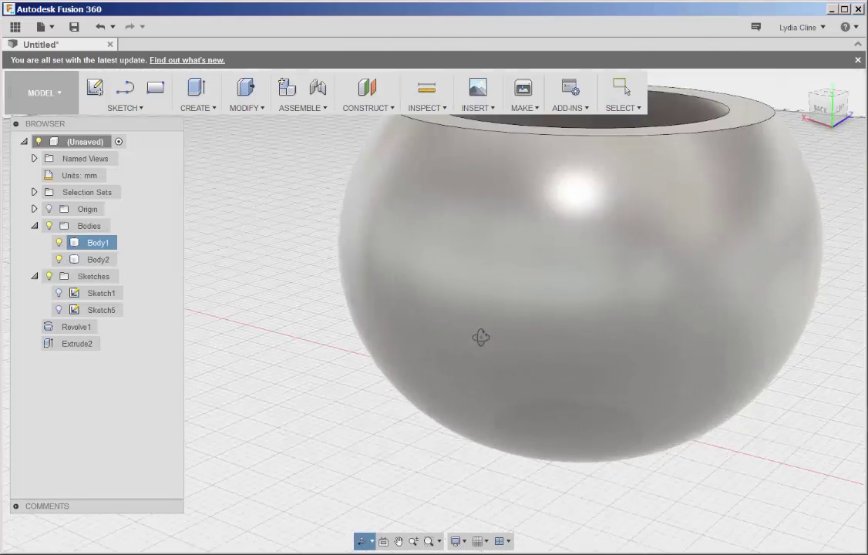
{"action": "scroll", "coordinate": [388, 368], "scroll_direction": "up", "scroll_amount": 2}
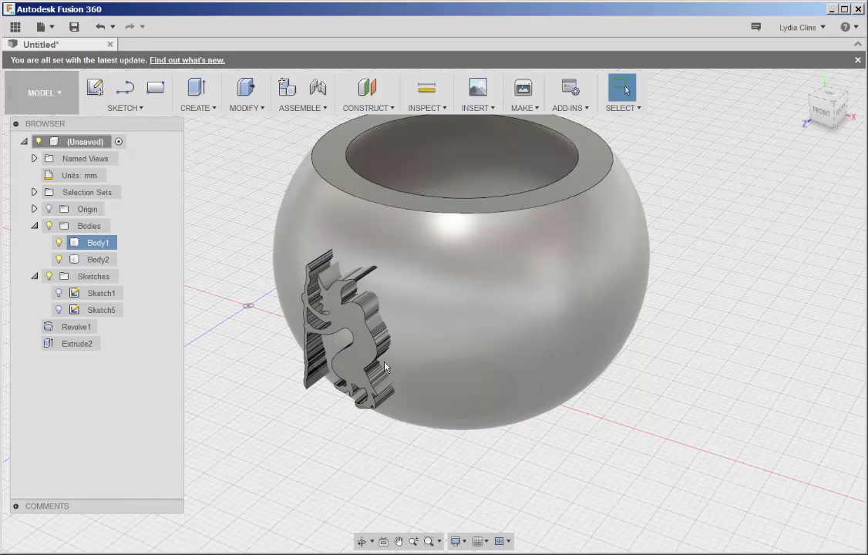
Combine with the Cut operation: Body1 bowl as target, Body2 witch as tool body.
{"action": "left_click", "coordinate": [260, 109]}
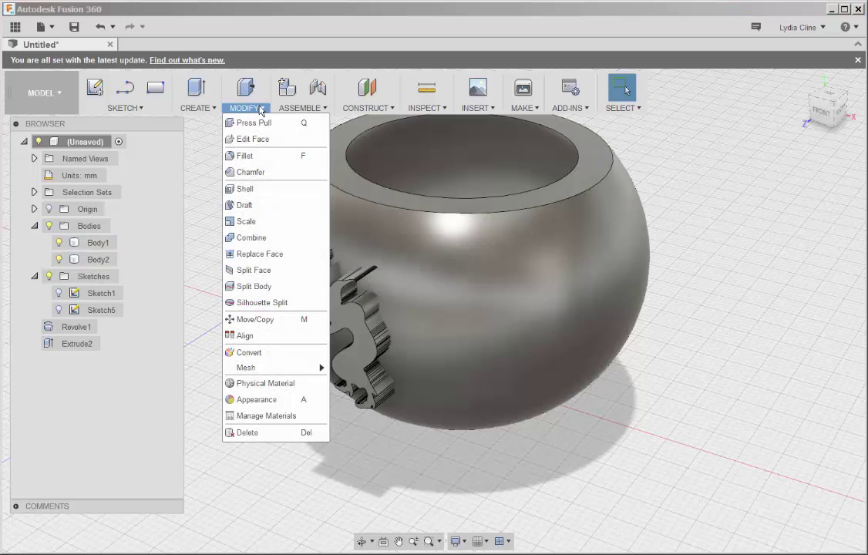
{"action": "left_click", "coordinate": [247, 237]}
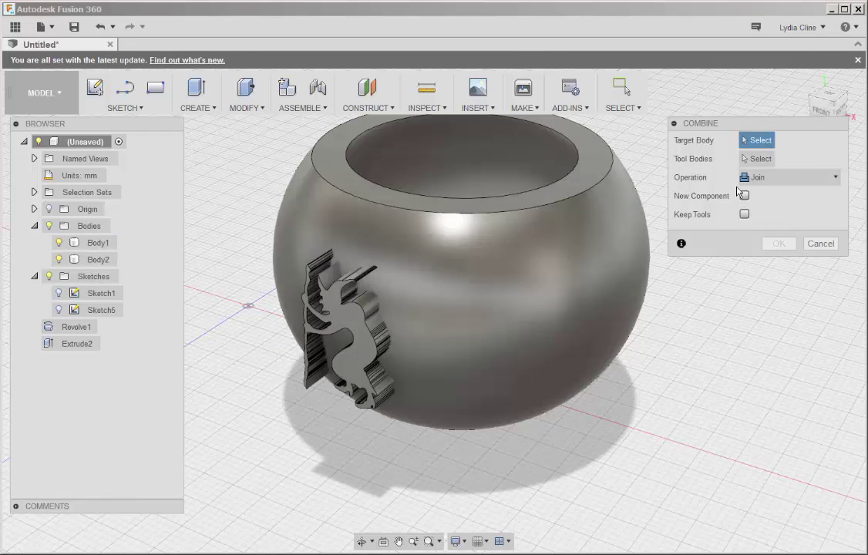
{"action": "left_click", "coordinate": [837, 179]}
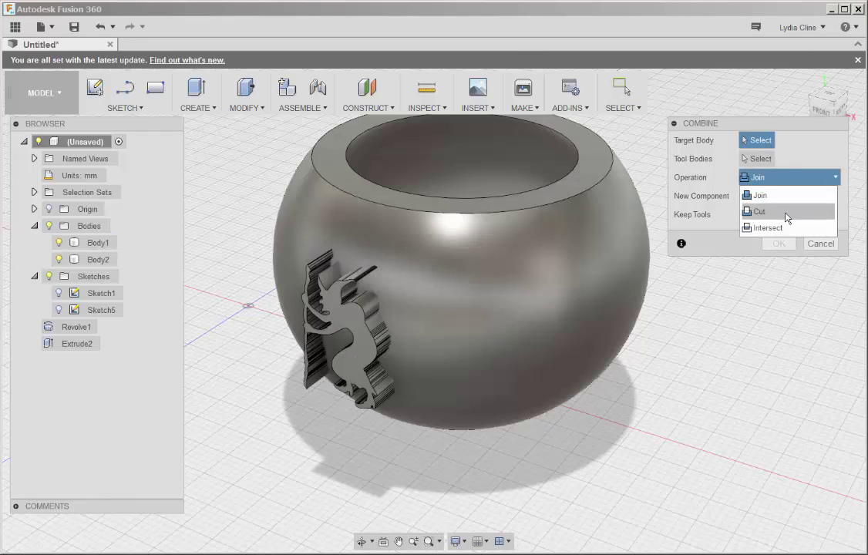
{"action": "left_click", "coordinate": [785, 213]}
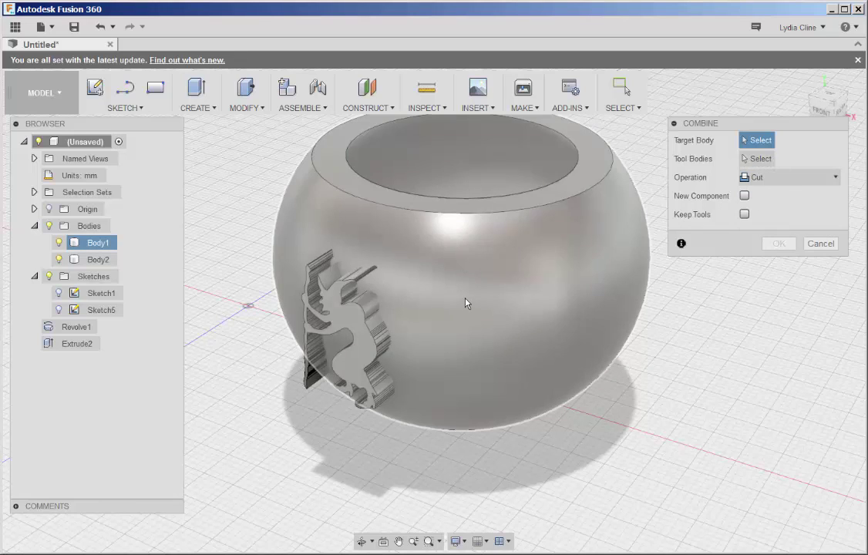
{"action": "left_click", "coordinate": [464, 302]}
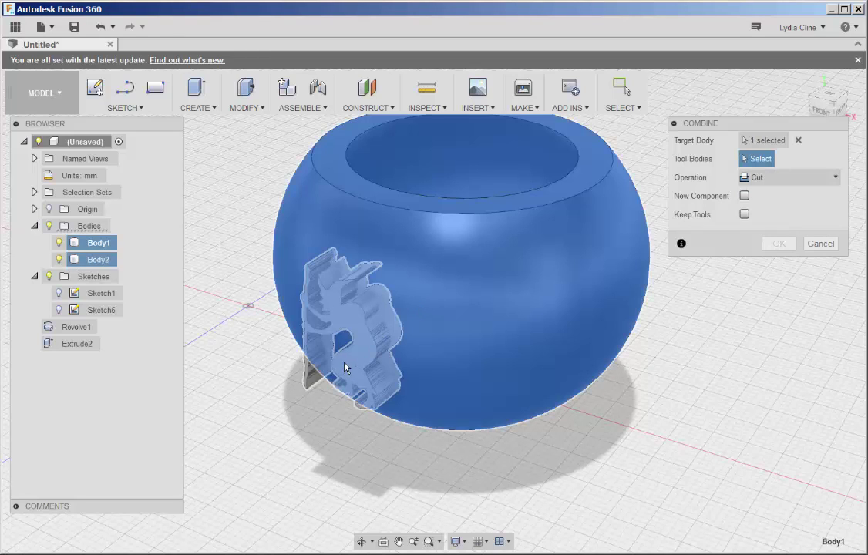
{"action": "left_click", "coordinate": [344, 368]}
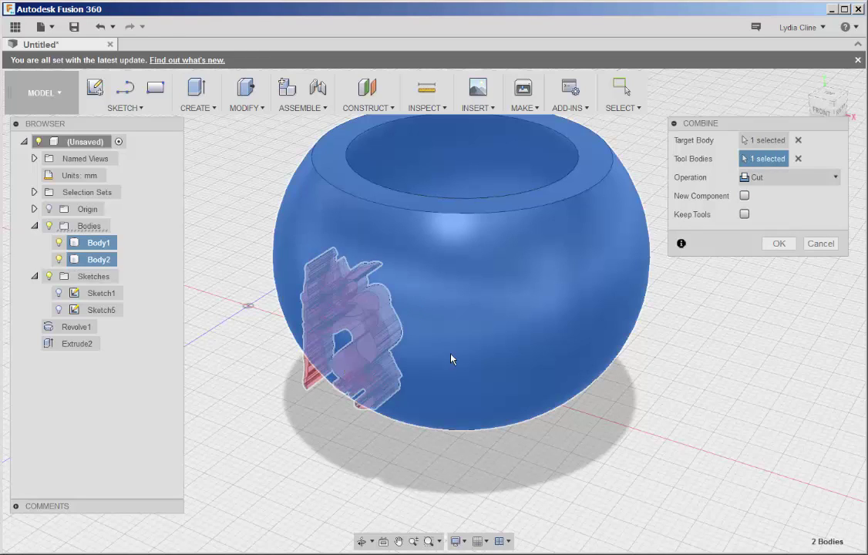
{"action": "left_click", "coordinate": [780, 246]}
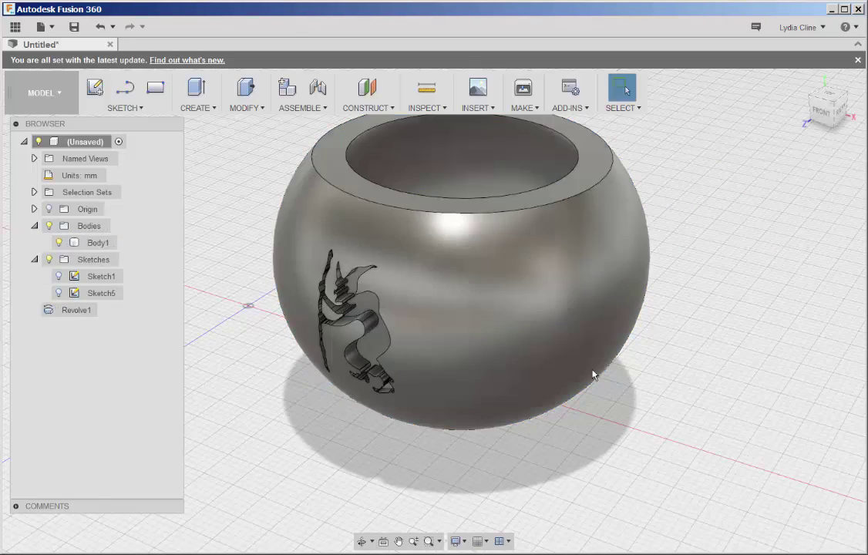
{"action": "mouse_move", "coordinate": [506, 492]}
{"action": "middle_mouse_down", "text": "shift"}
{"action": "mouse_move", "coordinate": [543, 461]}
{"action": "mouse_move", "coordinate": [519, 469]}
{"action": "mouse_move", "coordinate": [495, 503]}
{"action": "mouse_move", "coordinate": [380, 492]}
{"action": "mouse_move", "coordinate": [521, 461]}
{"action": "mouse_move", "coordinate": [533, 469]}
{"action": "mouse_move", "coordinate": [522, 498]}
{"action": "middle_mouse_up", "text": "shift"}
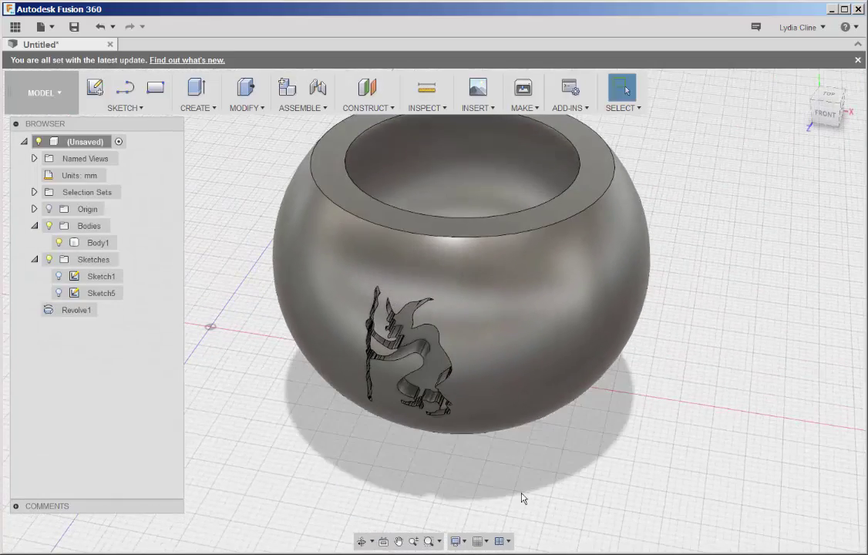
{"action": "left_click", "coordinate": [506, 420]}
{"action": "middle_click_drag", "start_coordinate": [544, 386], "coordinate": [599, 447]}
{"action": "left_click", "coordinate": [603, 451]}
{"action": "left_click", "coordinate": [640, 373]}
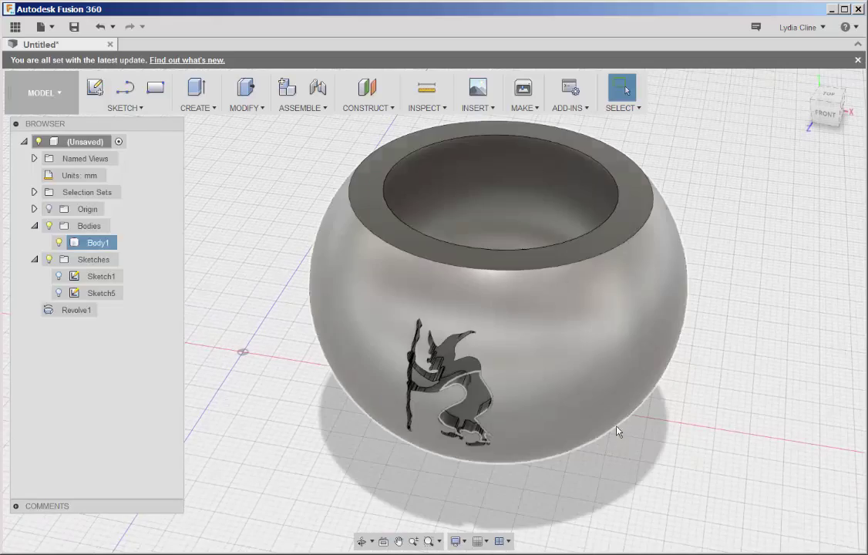
{"action": "middle_click_drag", "start_coordinate": [617, 433], "coordinate": [714, 420], "text": "shift"}
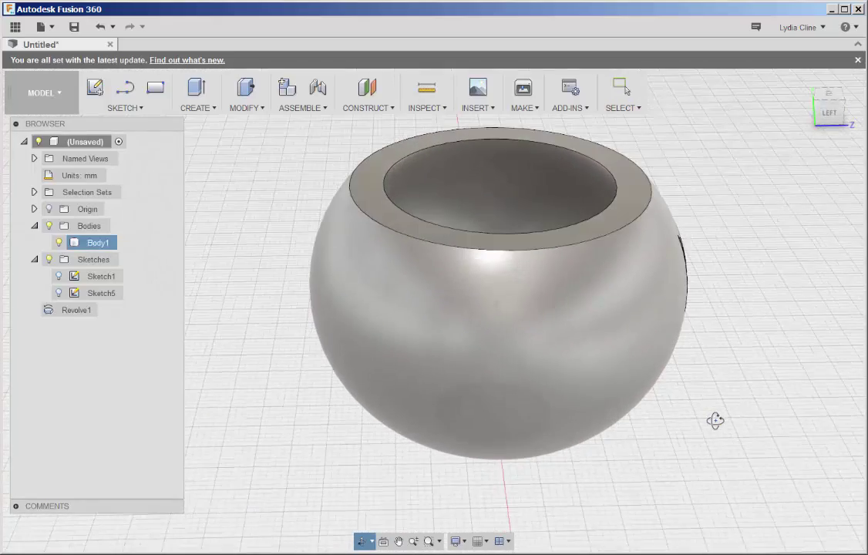
{"action": "key", "text": "Escape"}
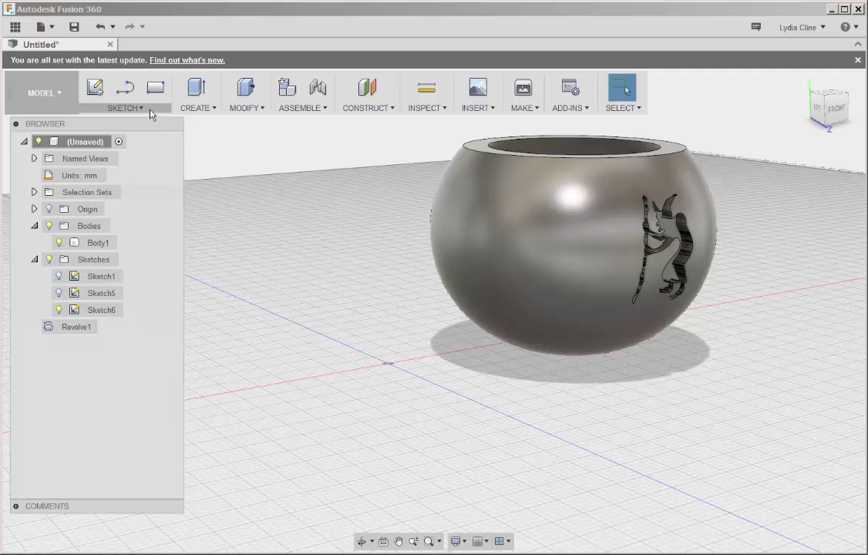
Draw a small center-diameter circle near the bowl's top on the vertical origin plane as Sketch7.
{"action": "left_click", "coordinate": [141, 108]}
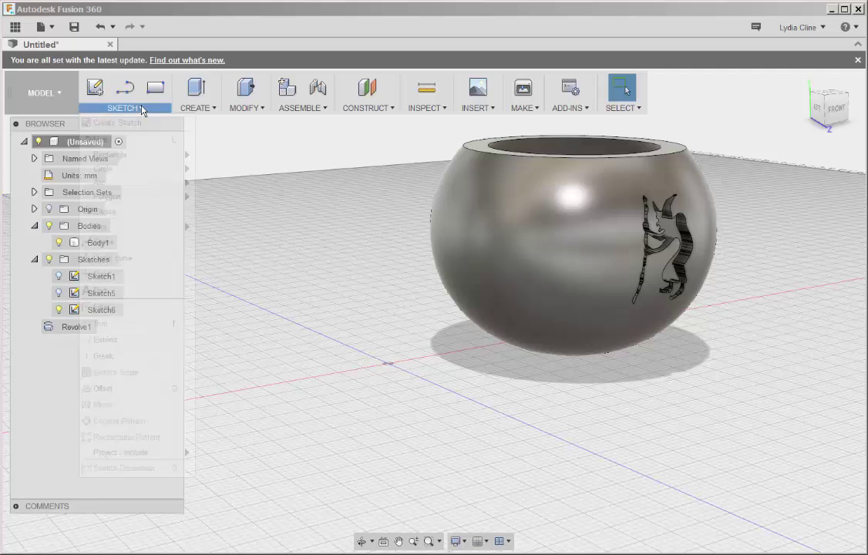
{"action": "mouse_move", "coordinate": [106, 171]}
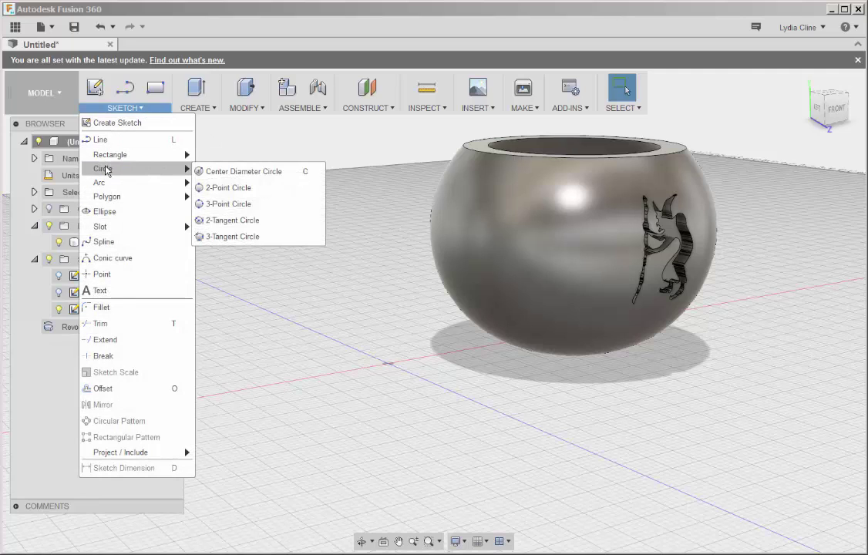
{"action": "left_click", "coordinate": [233, 171]}
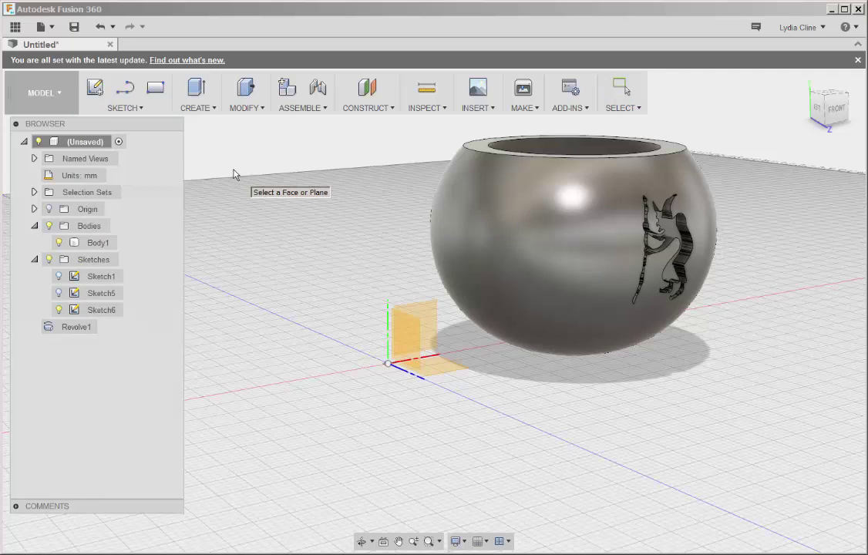
{"action": "left_click", "coordinate": [404, 343]}
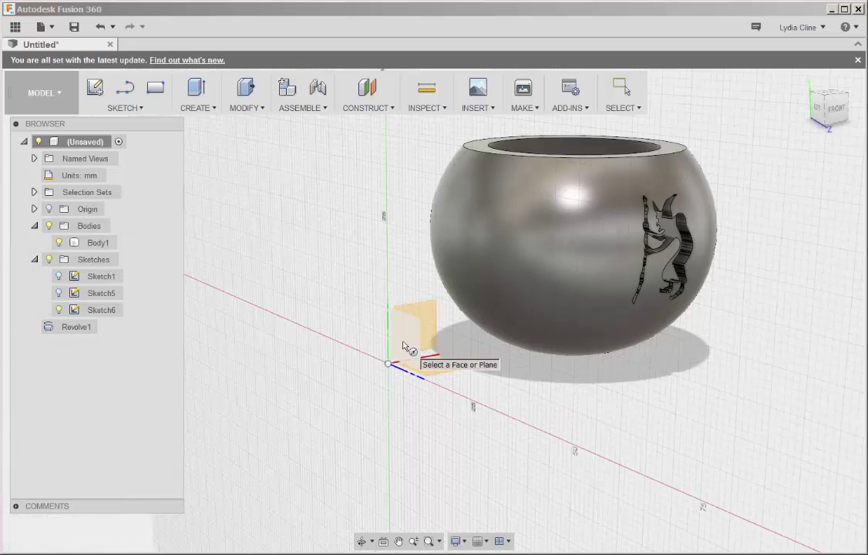
{"action": "left_click", "coordinate": [404, 346]}
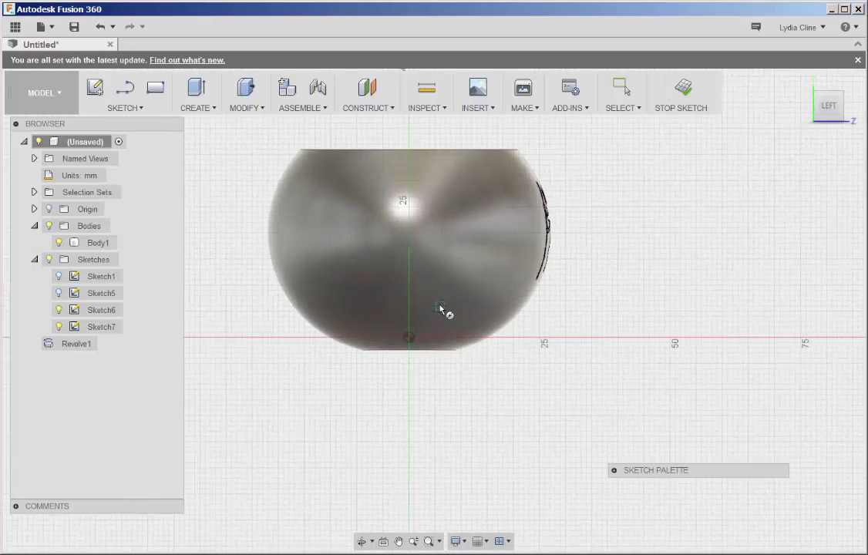
{"action": "scroll", "coordinate": [408, 193], "scroll_direction": "up", "scroll_amount": 3}
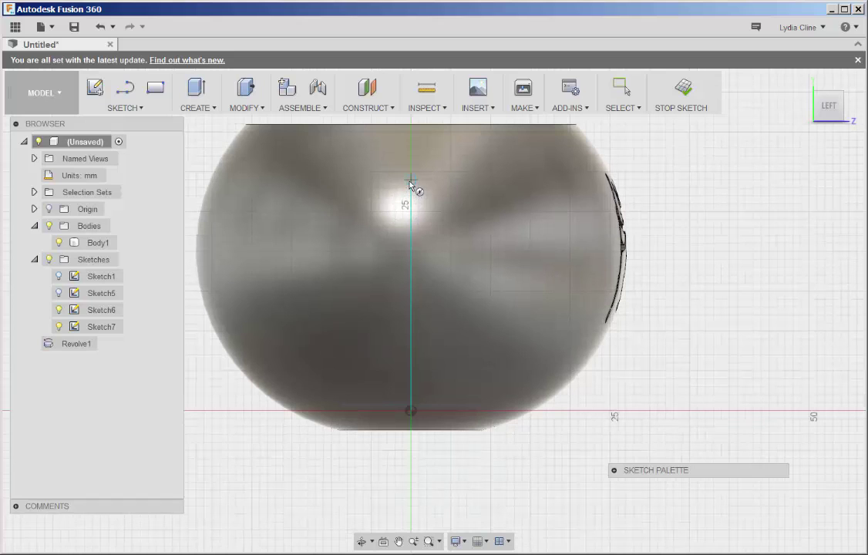
{"action": "left_click", "coordinate": [411, 180]}
{"action": "left_click", "coordinate": [420, 203]}
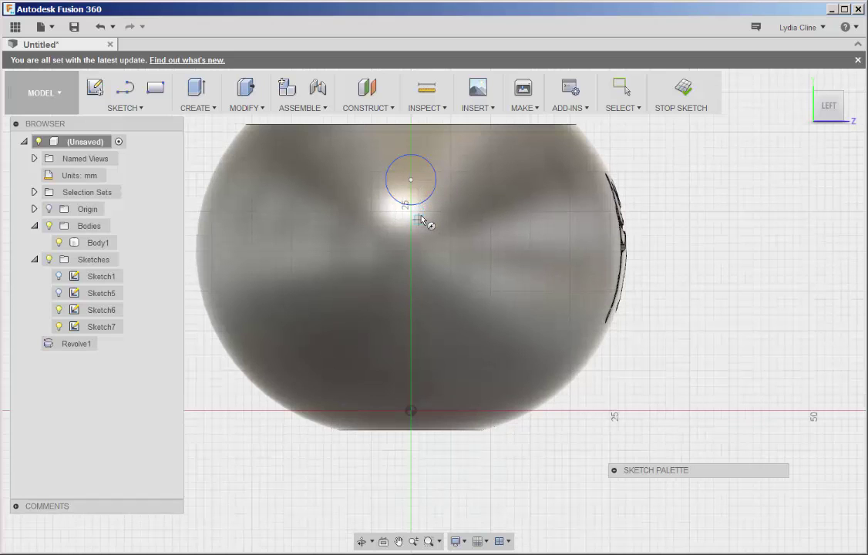
{"action": "key", "text": "Escape"}
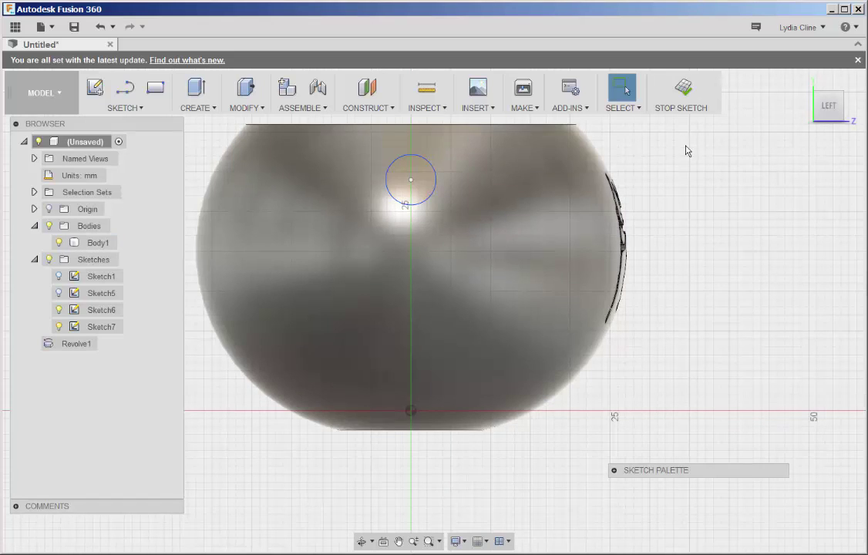
{"action": "left_click", "coordinate": [686, 100]}
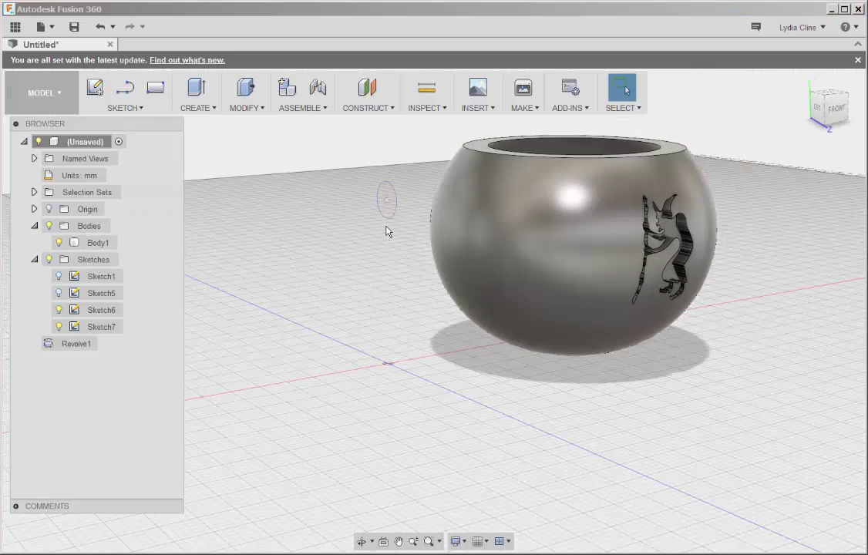
Extrude-cut the circle profile 90 mm through the bowl wall as Extrude3.
{"action": "scroll", "coordinate": [388, 231], "scroll_direction": "up", "scroll_amount": 3}
{"action": "middle_click_drag", "start_coordinate": [388, 234], "coordinate": [350, 254]}
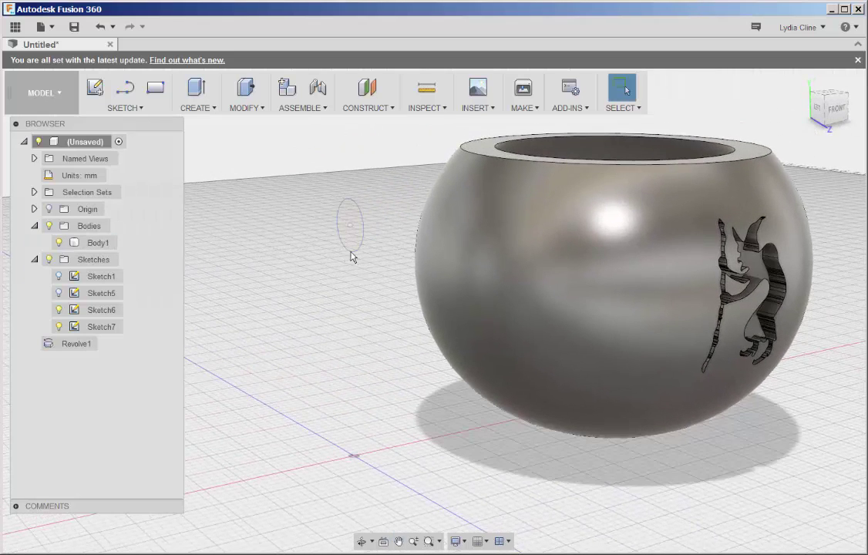
{"action": "left_click", "coordinate": [349, 222]}
{"action": "right_click", "coordinate": [347, 223]}
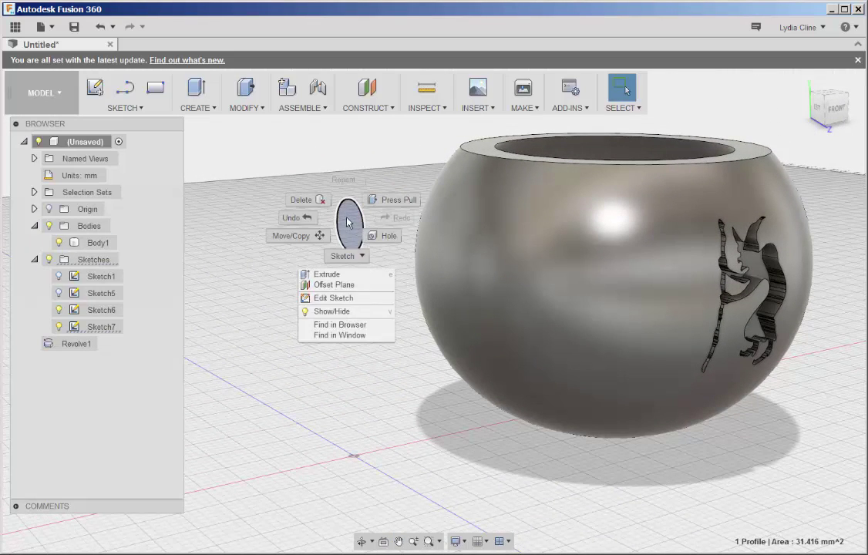
{"action": "left_click", "coordinate": [343, 180]}
{"action": "scroll", "coordinate": [355, 241], "scroll_direction": "down", "scroll_amount": 3}
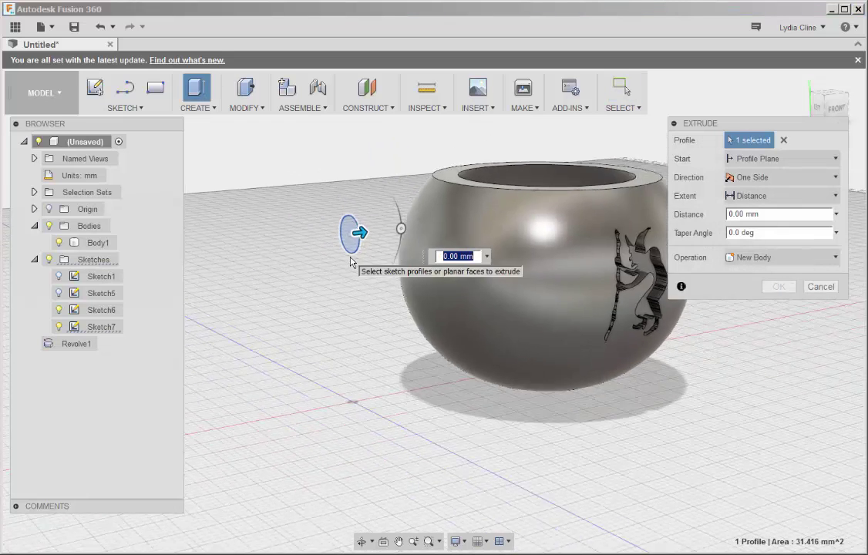
{"action": "left_click_drag", "start_coordinate": [359, 241], "coordinate": [675, 217]}
{"action": "left_click", "coordinate": [779, 306]}
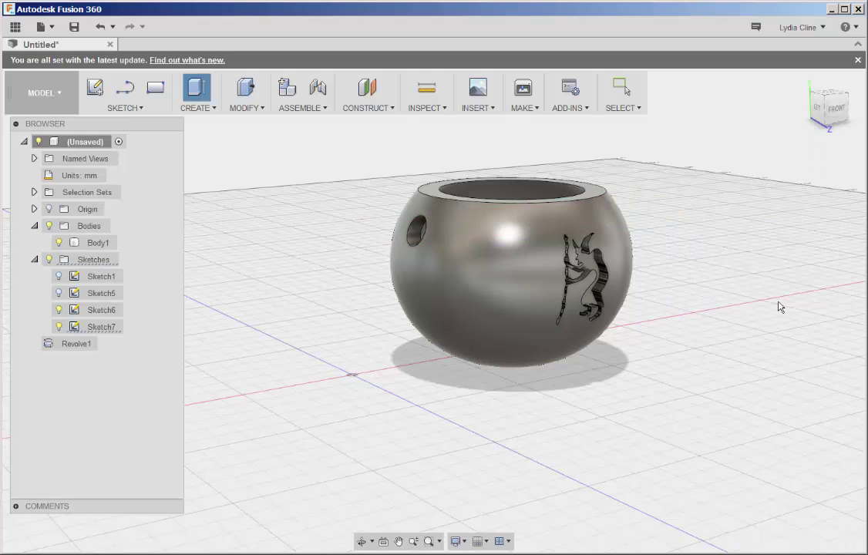
{"action": "middle_click_drag", "start_coordinate": [727, 376], "coordinate": [645, 361], "text": "shift"}
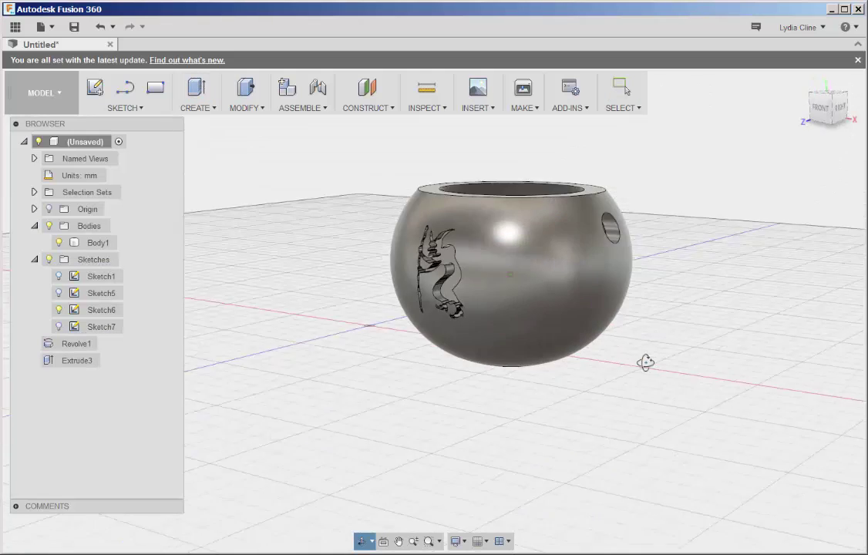
{"action": "scroll", "coordinate": [726, 521], "scroll_direction": "up", "scroll_amount": 3}
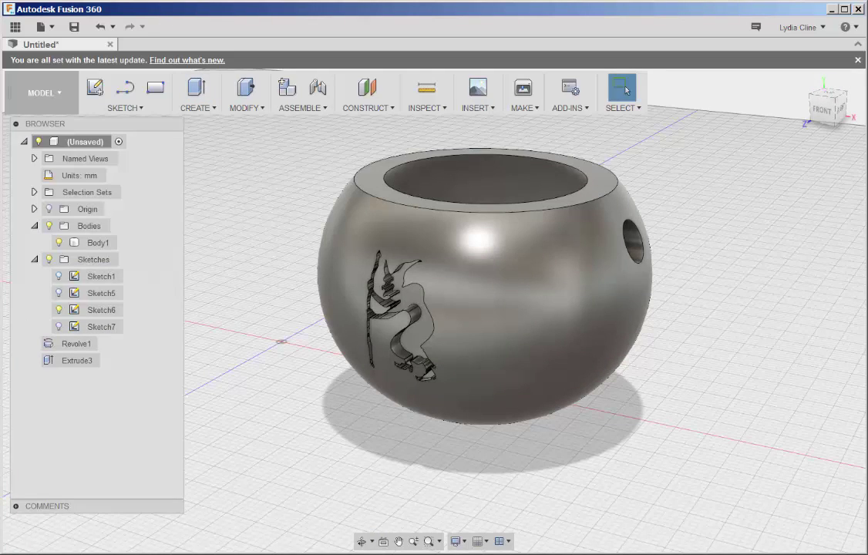